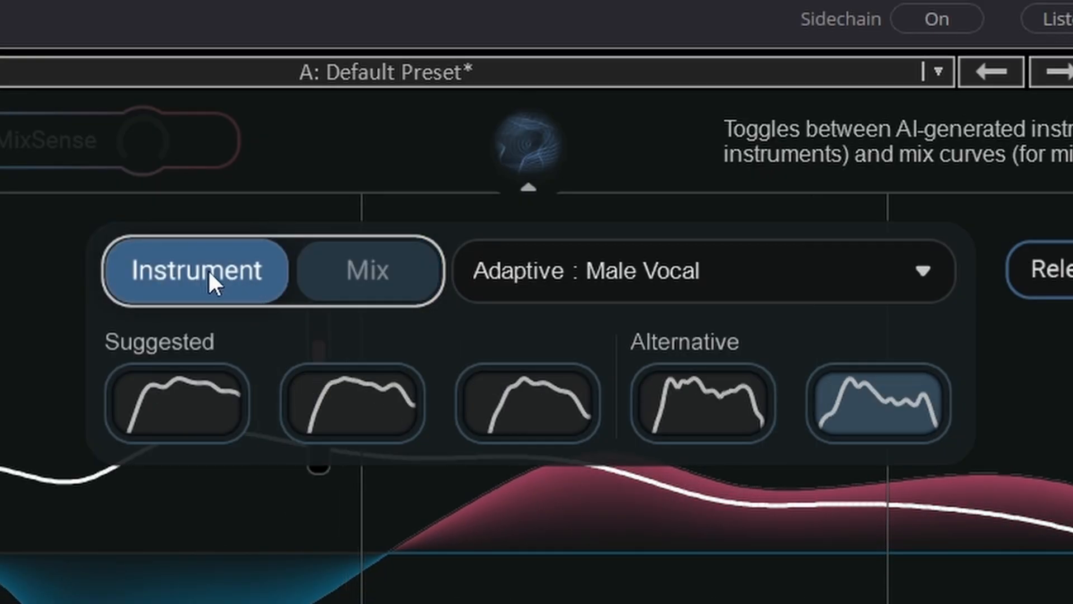
Browse the instrument profiles available for the target curve, looking into the Vocals and Guitars groups
left_click(678, 260)
mouse_move(576, 383)
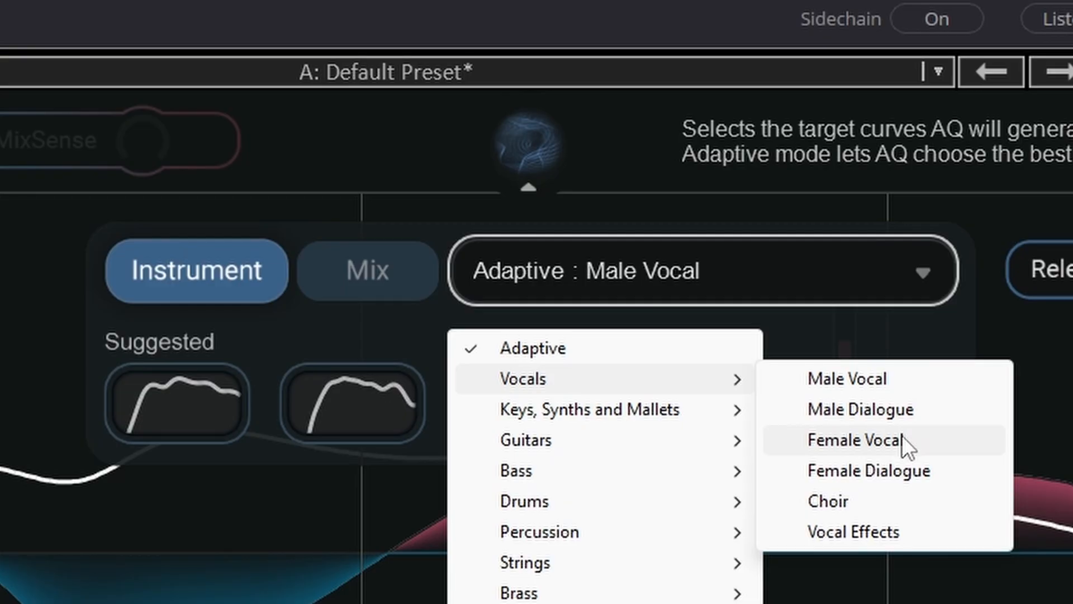
mouse_move(569, 440)
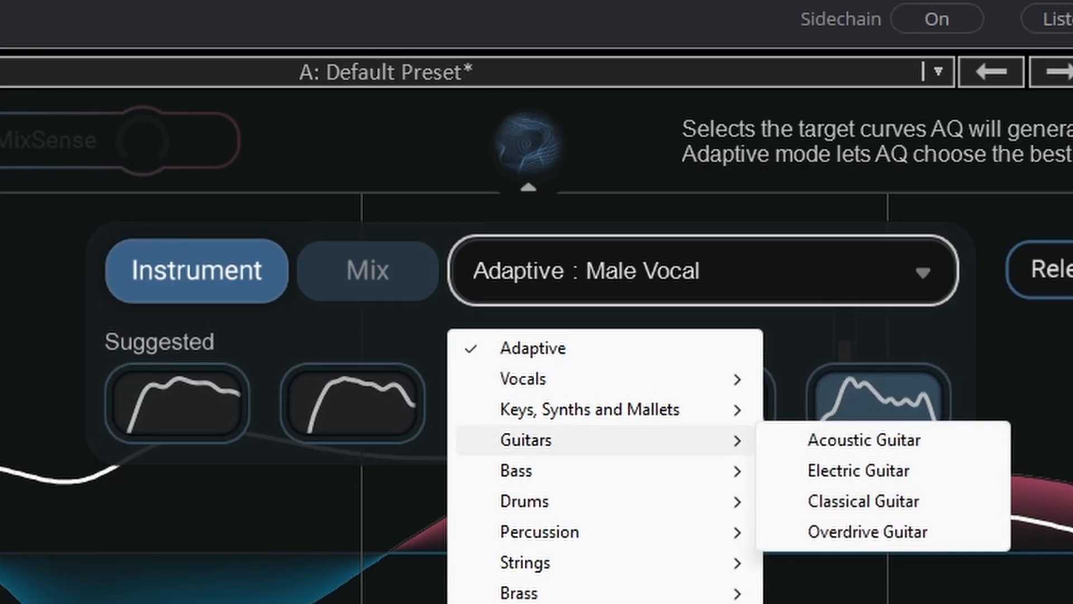
key("Escape")
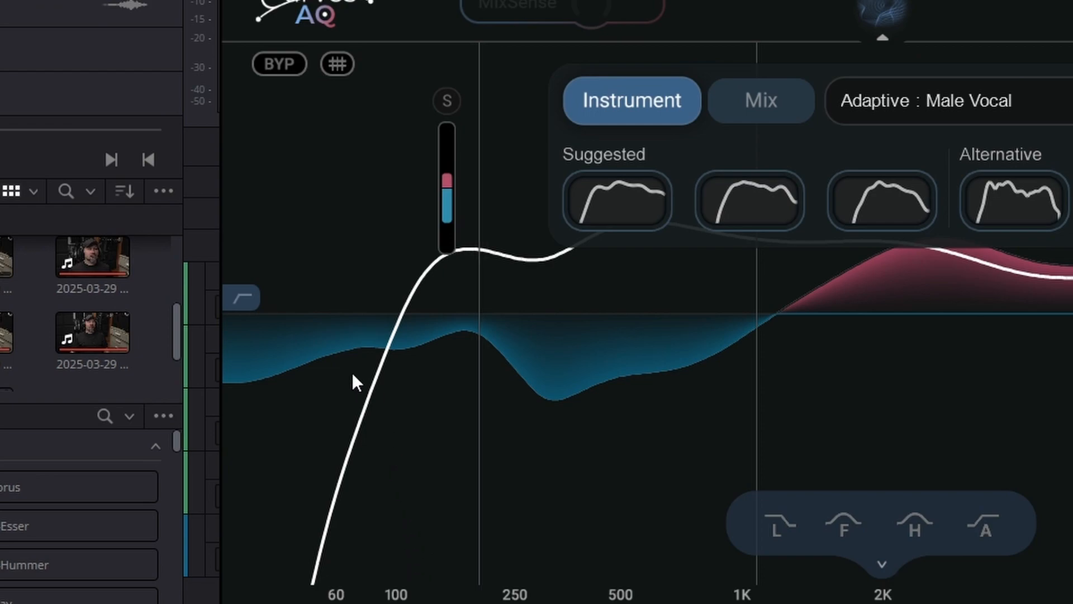
Try the high-pass and low-pass filters, returning the low-pass cutoff to the upper end of the spectrum
mouse_move(242, 297)
left_mouse_down()
mouse_move(882, 297)
mouse_move(242, 297)
left_mouse_up()
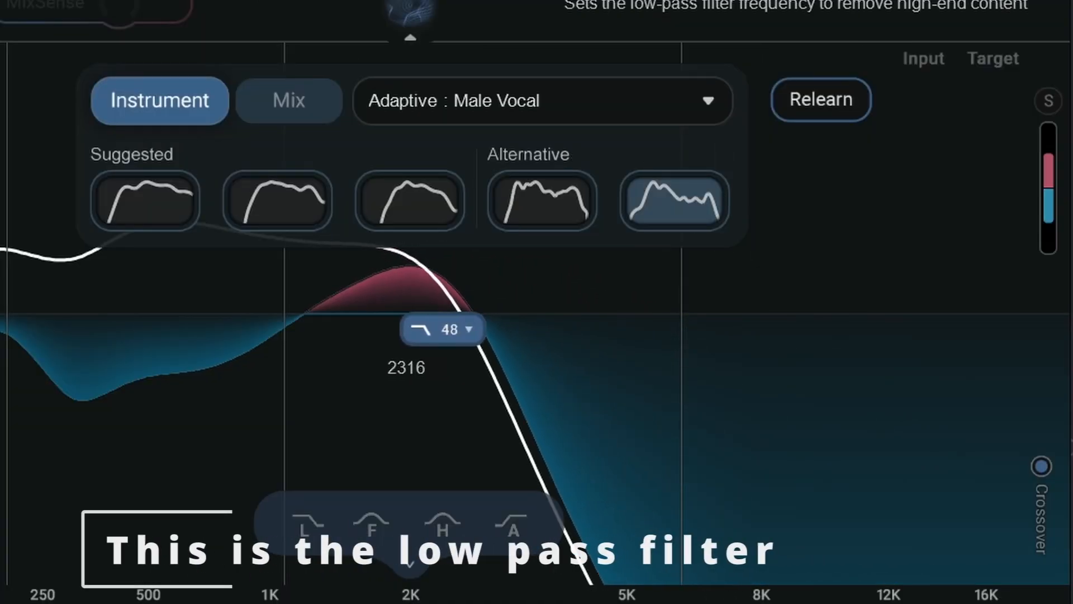
left_click_drag(439, 333, 1051, 330)
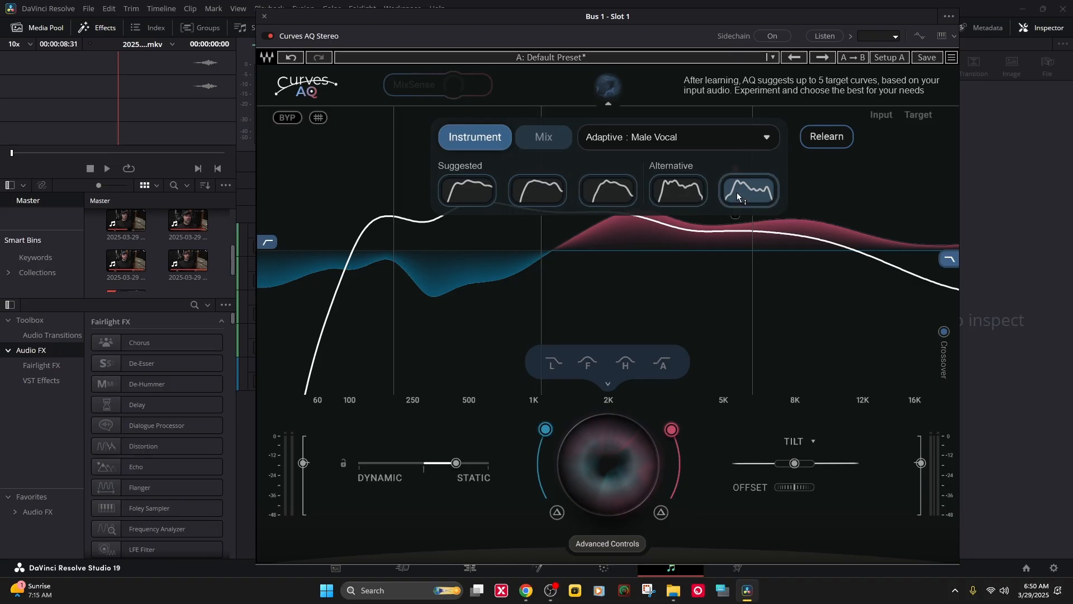
Compare all suggested and alternative target curves for the male vocal and select the first suggested curve
left_click(473, 193)
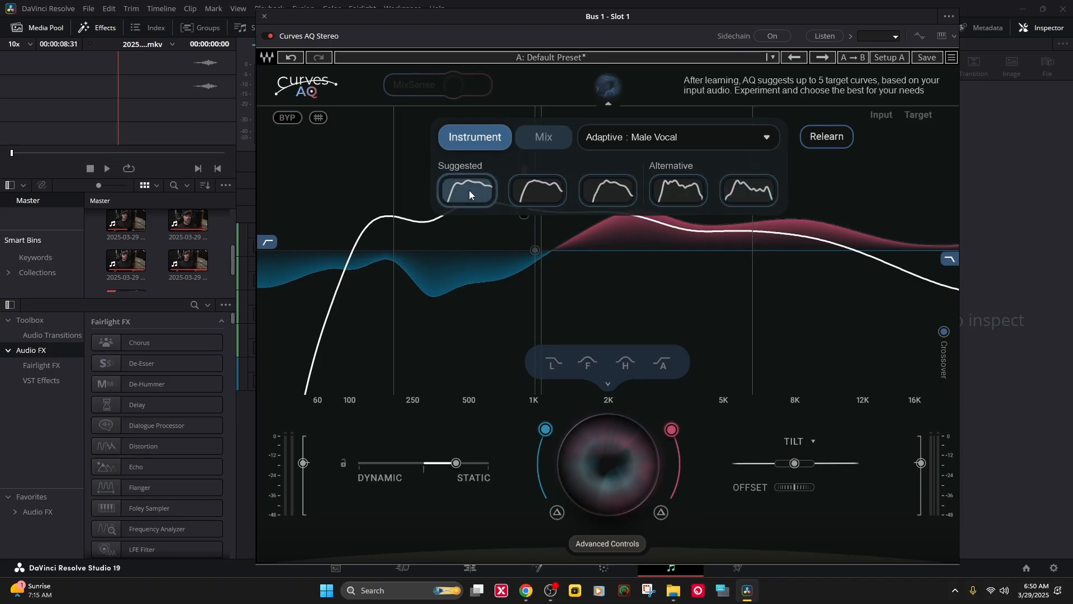
left_click(538, 192)
left_click(607, 192)
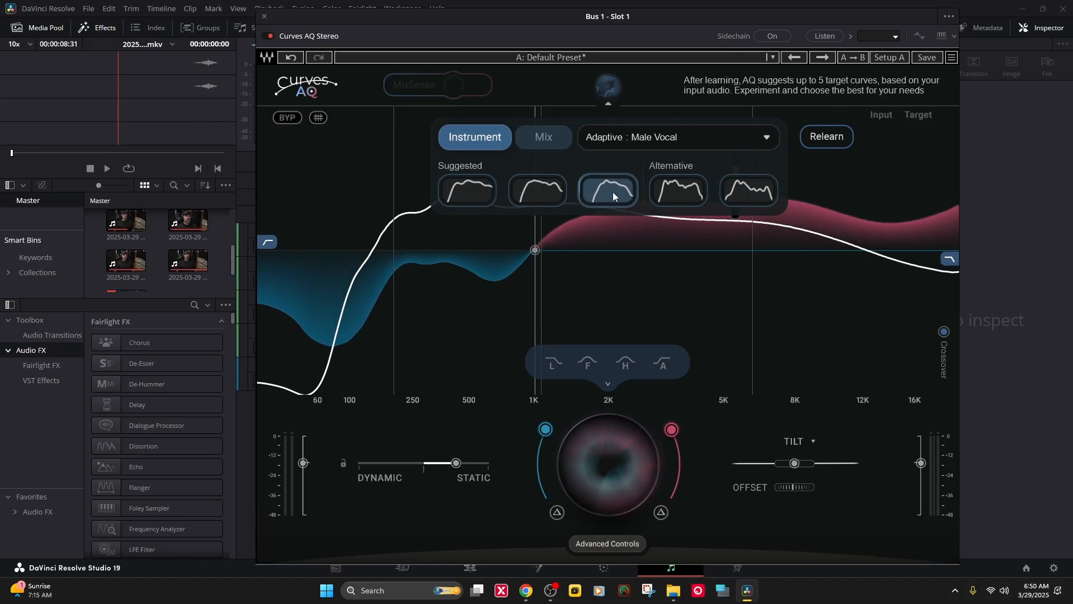
left_click(703, 194)
left_click(733, 192)
left_click(679, 192)
left_click(612, 192)
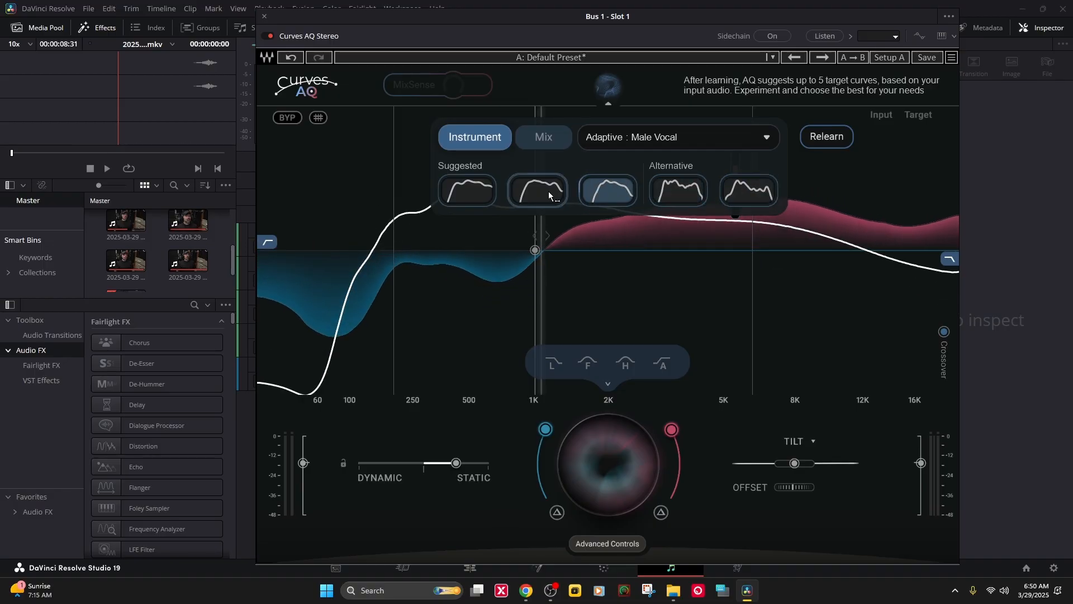
left_click(548, 192)
left_click(465, 191)
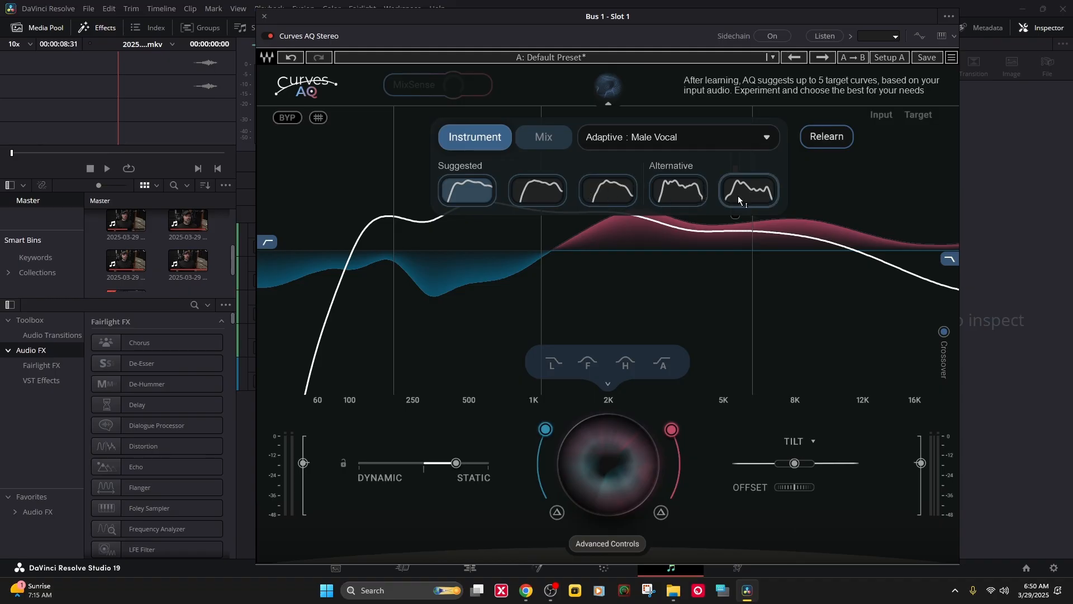
Adjust the overall correction amount and pull down the L, F and H bands of the target curve
mouse_move(604, 472)
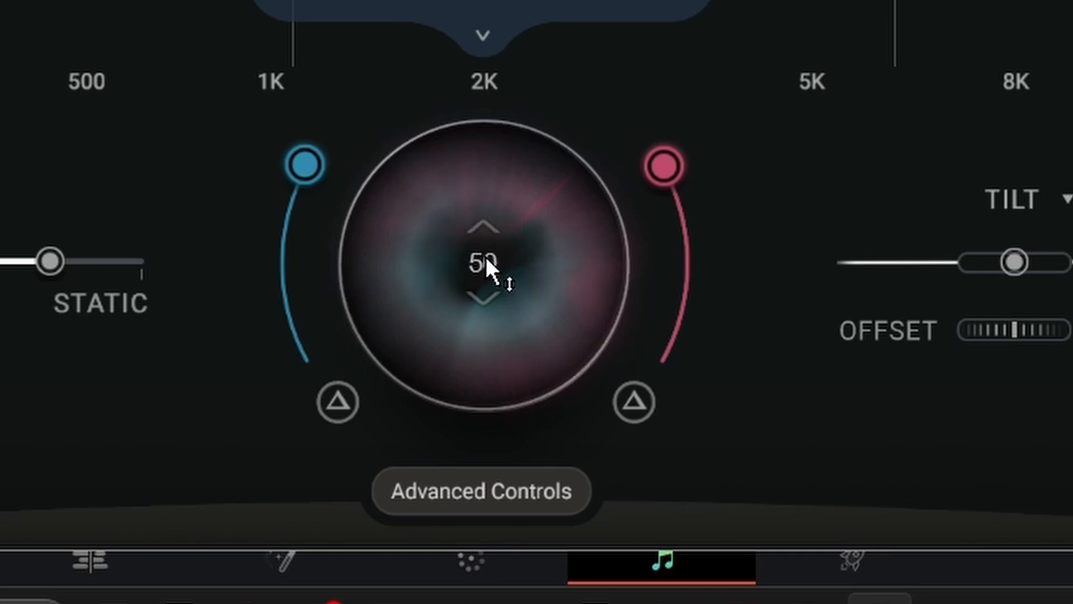
left_click_drag(483, 263, 483, 307)
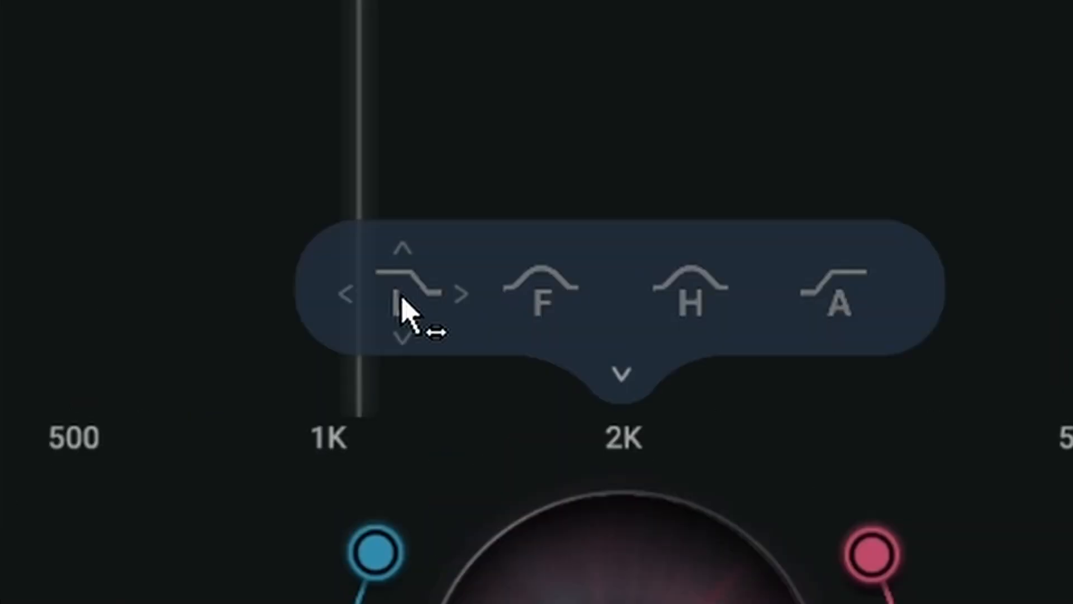
left_click_drag(401, 298, 402, 298)
left_click_drag(556, 307, 556, 307)
left_click_drag(460, 394, 460, 394)
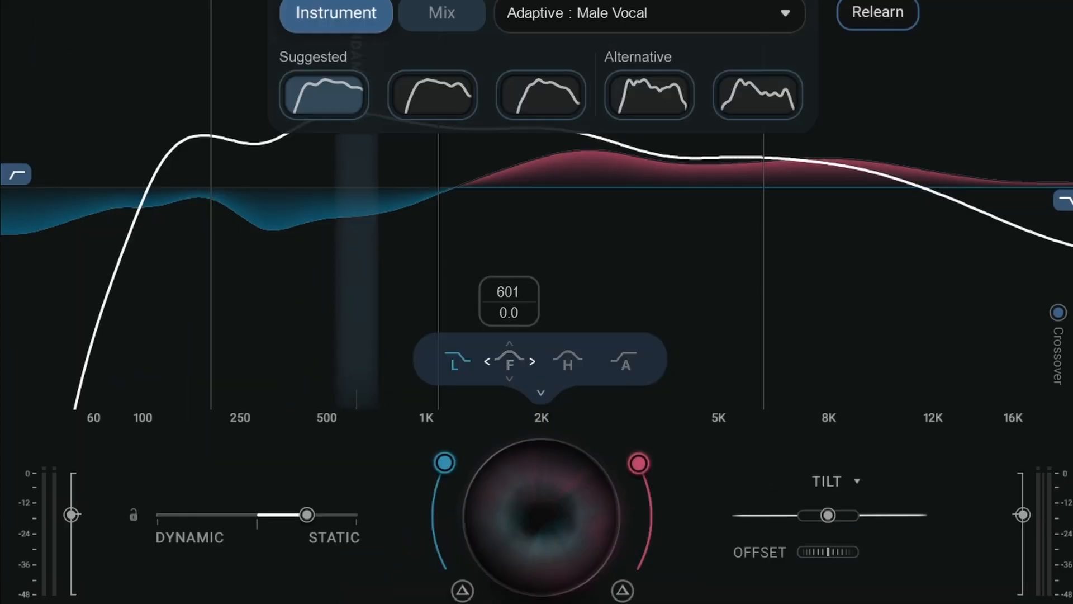
left_click_drag(510, 362, 510, 386)
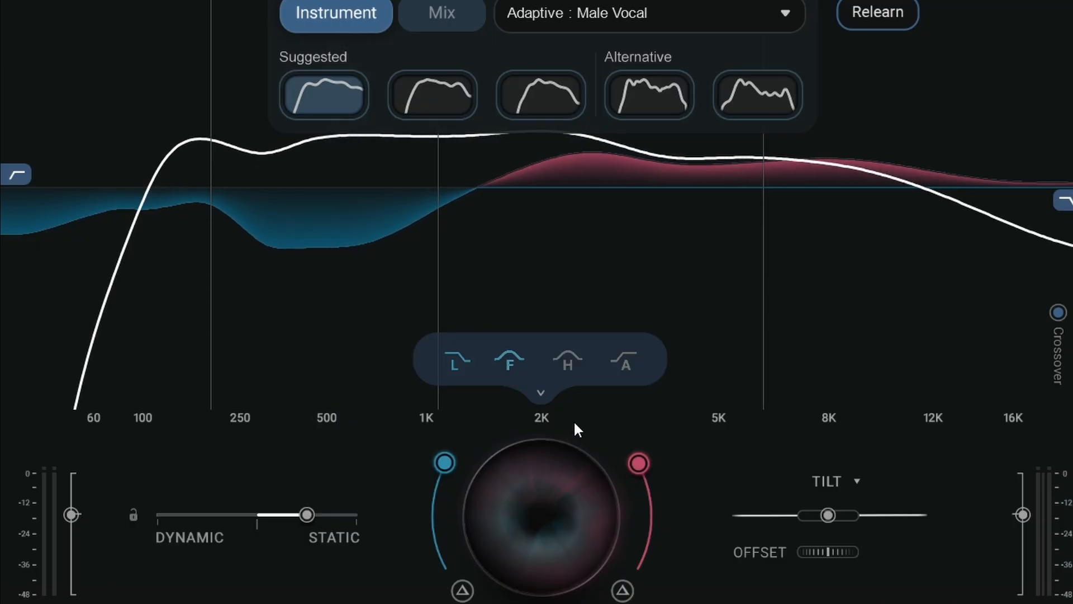
mouse_move(566, 360)
left_mouse_down()
mouse_move(613, 361)
mouse_move(568, 376)
mouse_move(580, 374)
left_mouse_up()
Try a more dynamic Dynamic/Static balance, then shift it back toward static
left_click_drag(313, 518, 248, 517)
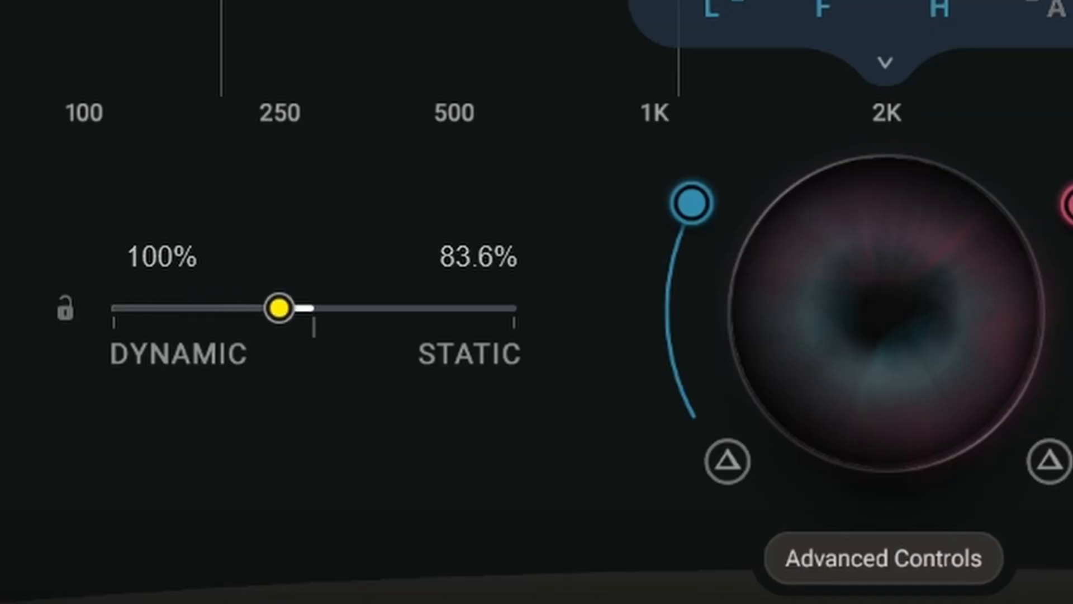
left_click_drag(278, 308, 422, 308)
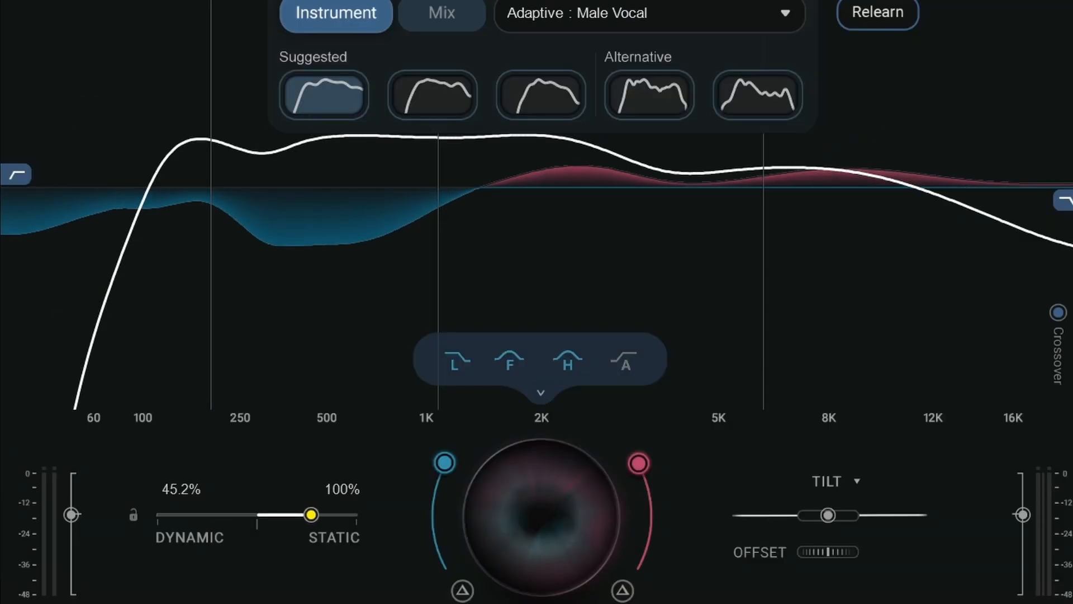
Try a lower tilt pivot, bring it back to about 976 Hz, and adjust the tilt offset
left_click_drag(828, 514, 819, 514)
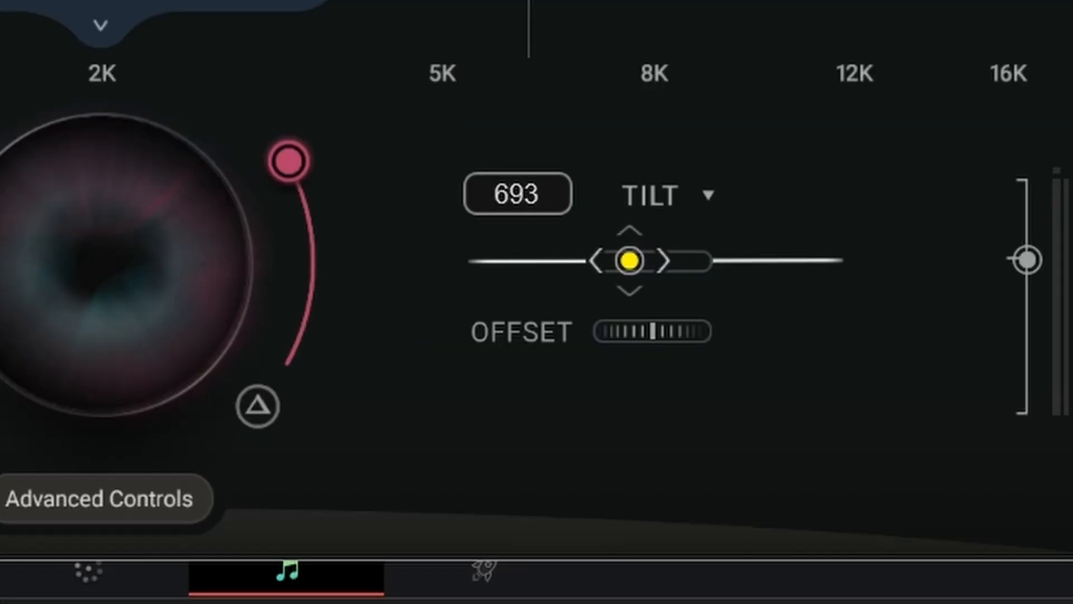
left_click_drag(667, 260, 649, 260)
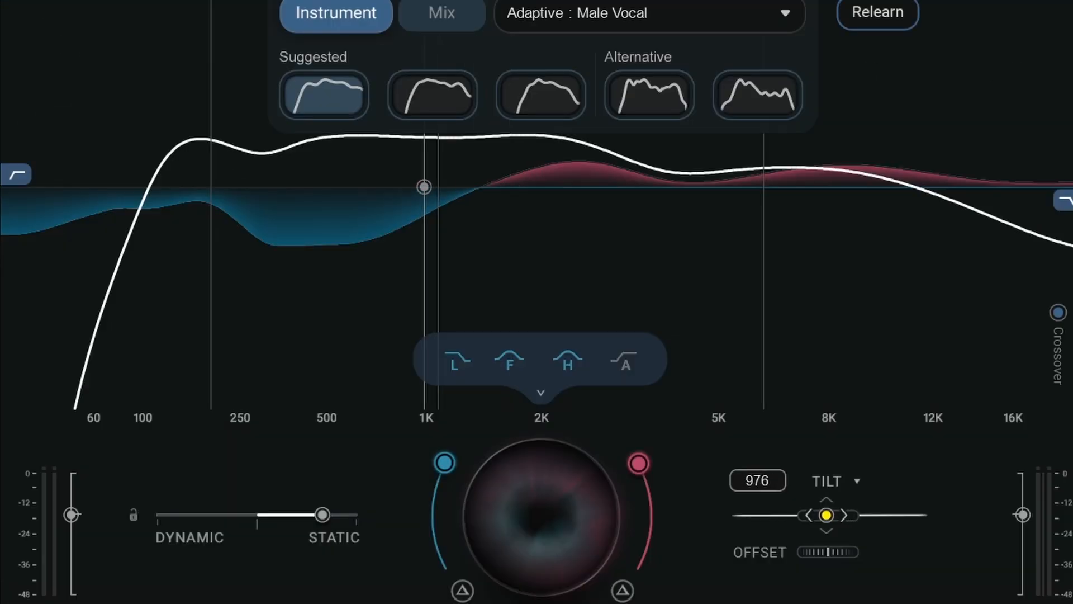
mouse_move(820, 546)
left_mouse_down()
mouse_move(835, 547)
mouse_move(801, 547)
mouse_move(820, 551)
left_mouse_up()
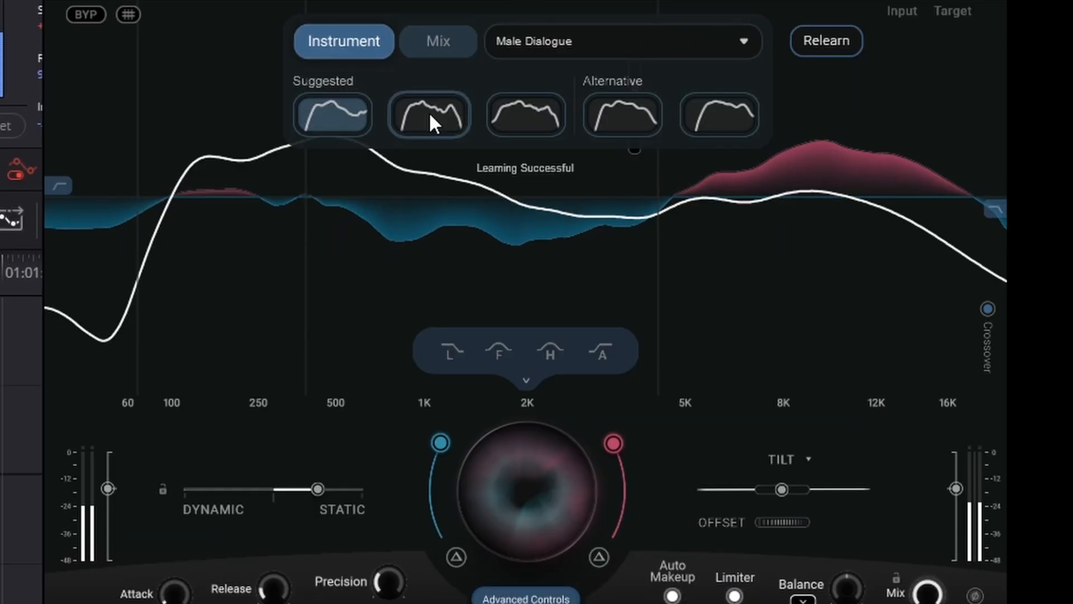
Audition each suggested and alternative Male Dialogue target curve and return to the first suggested one
left_click(428, 112)
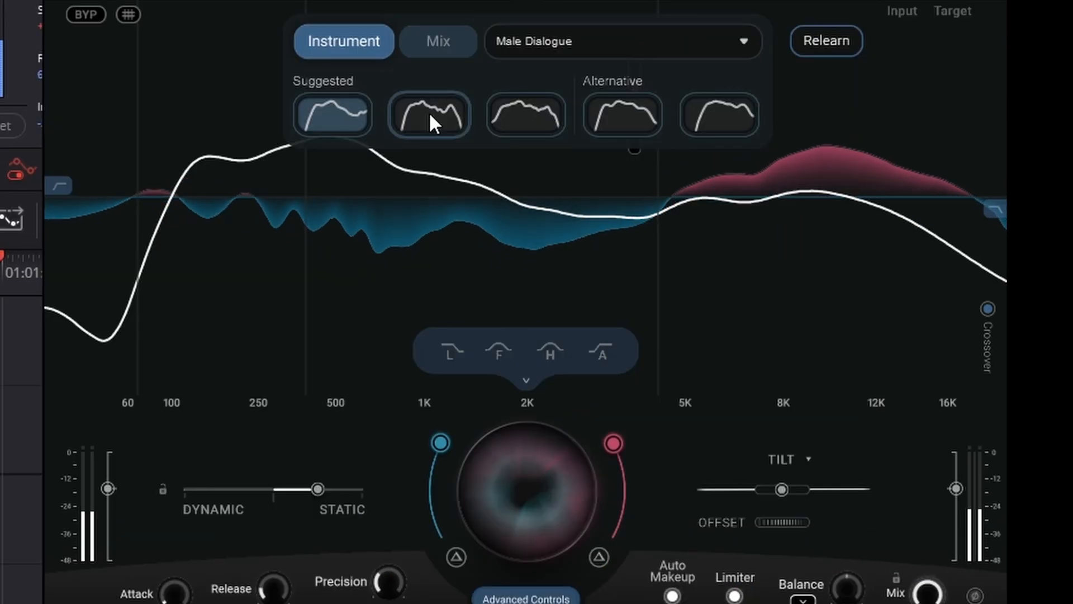
left_click(522, 116)
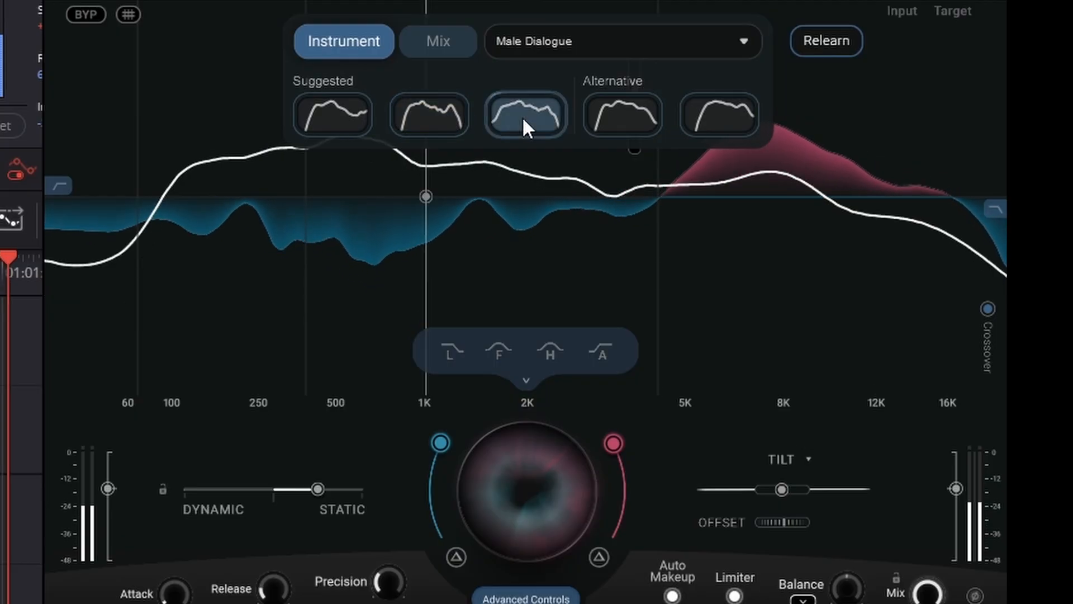
left_click(627, 116)
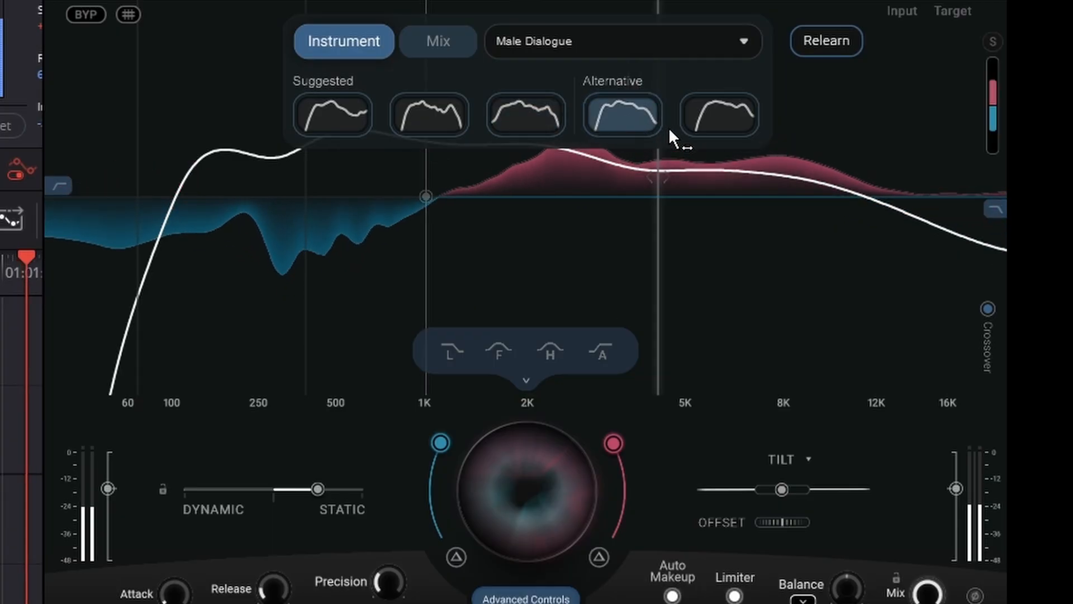
left_click(728, 114)
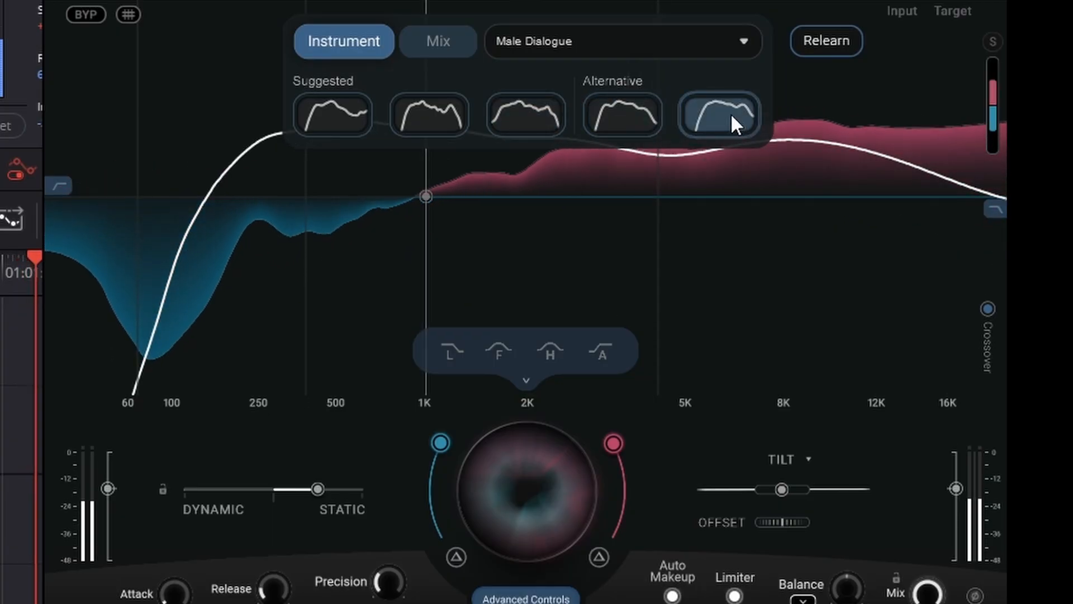
left_click(326, 106)
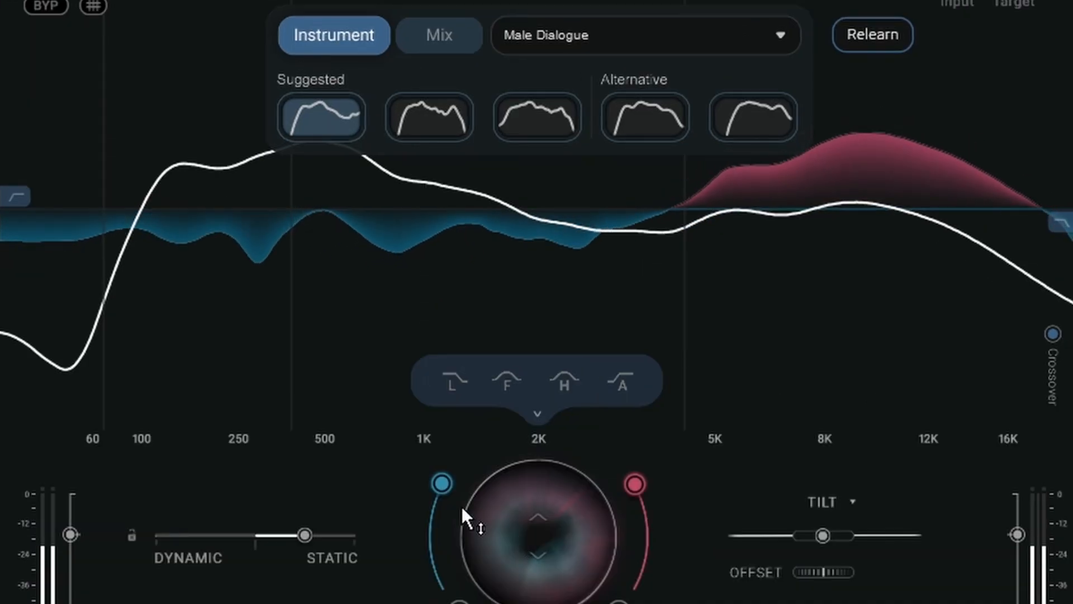
Raise the high-pass filter cutoff slightly and reduce the overall correction amount to 12
left_click_drag(16, 196, 78, 196)
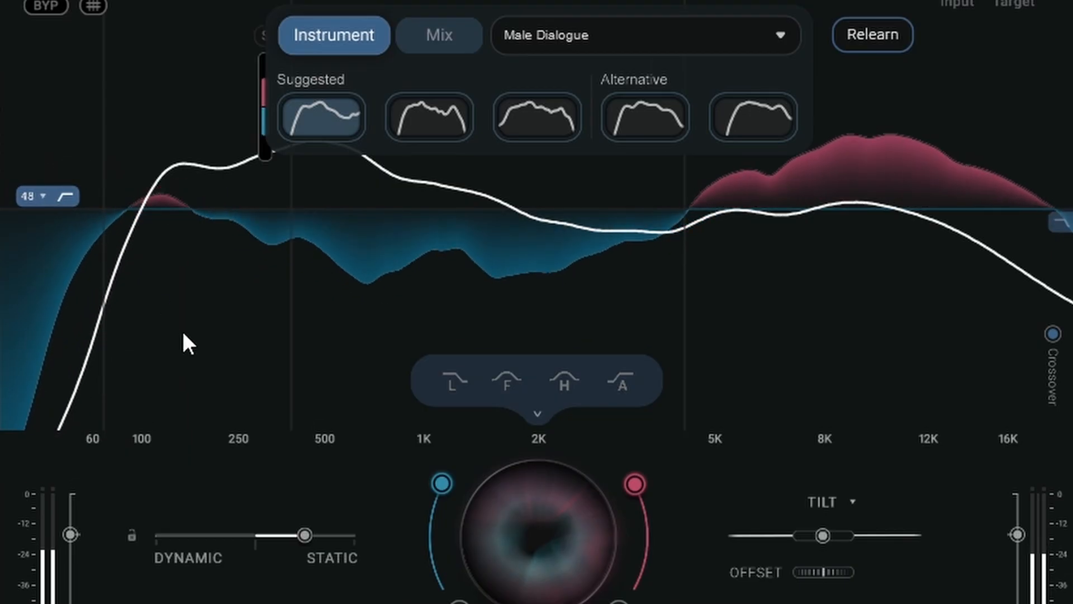
mouse_move(550, 540)
left_click_drag(550, 540, 550, 584)
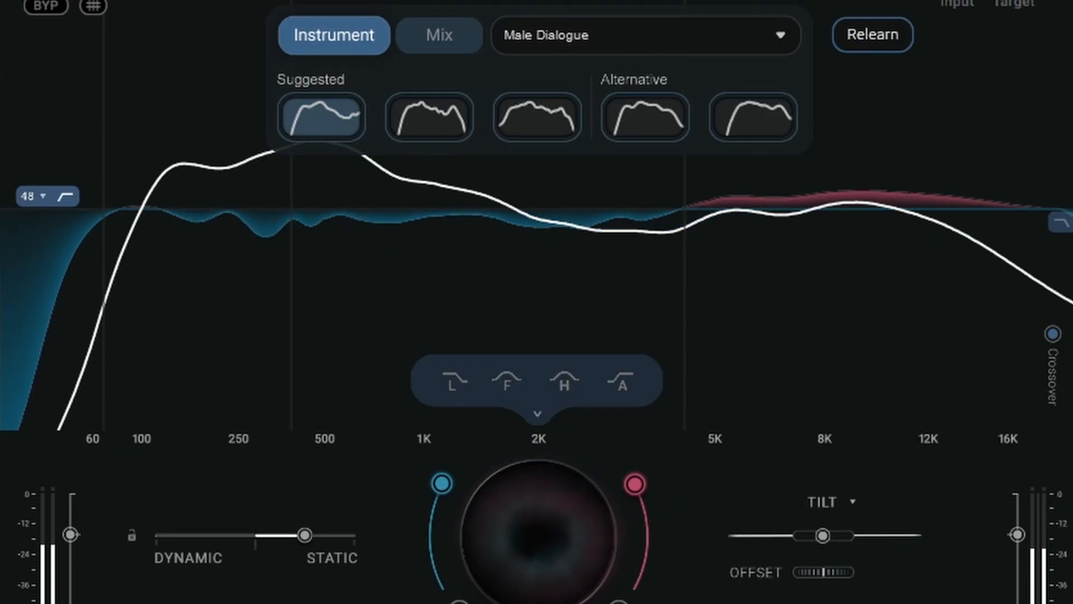
left_click_drag(546, 548, 546, 545)
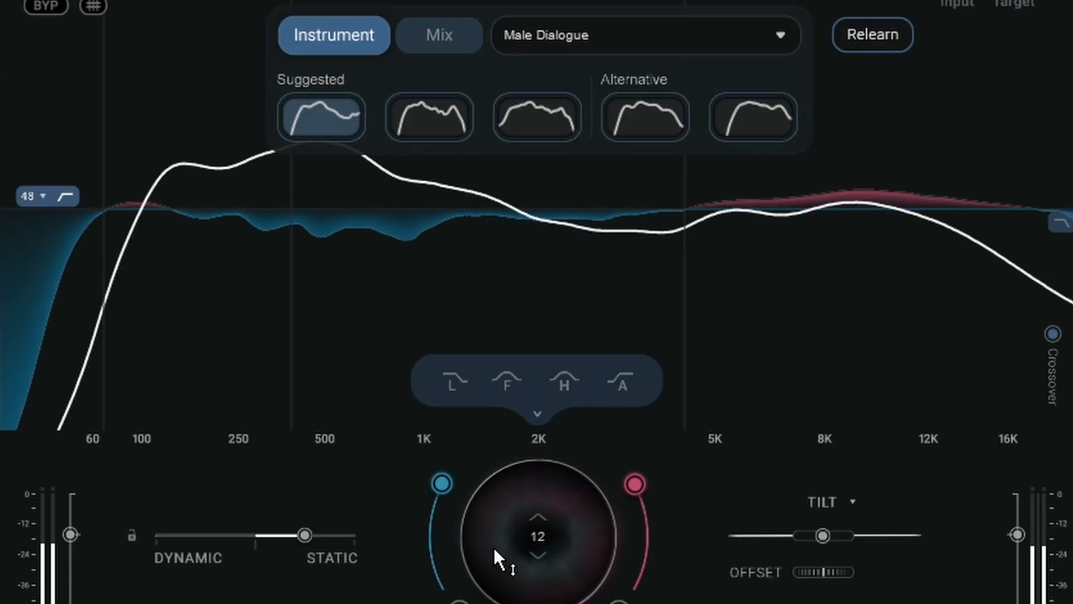
Lower the low-pass cutoff to about 15215 Hz and raise the high-pass cutoff to about 60 Hz, keeping its 48 dB slope
left_click_drag(1056, 224, 995, 222)
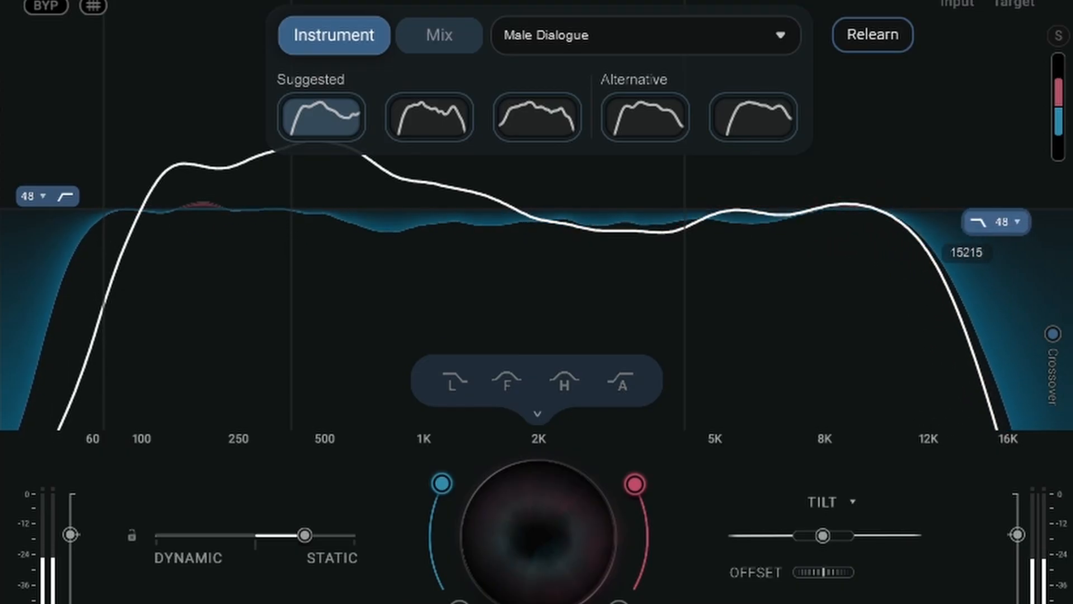
left_click(36, 201)
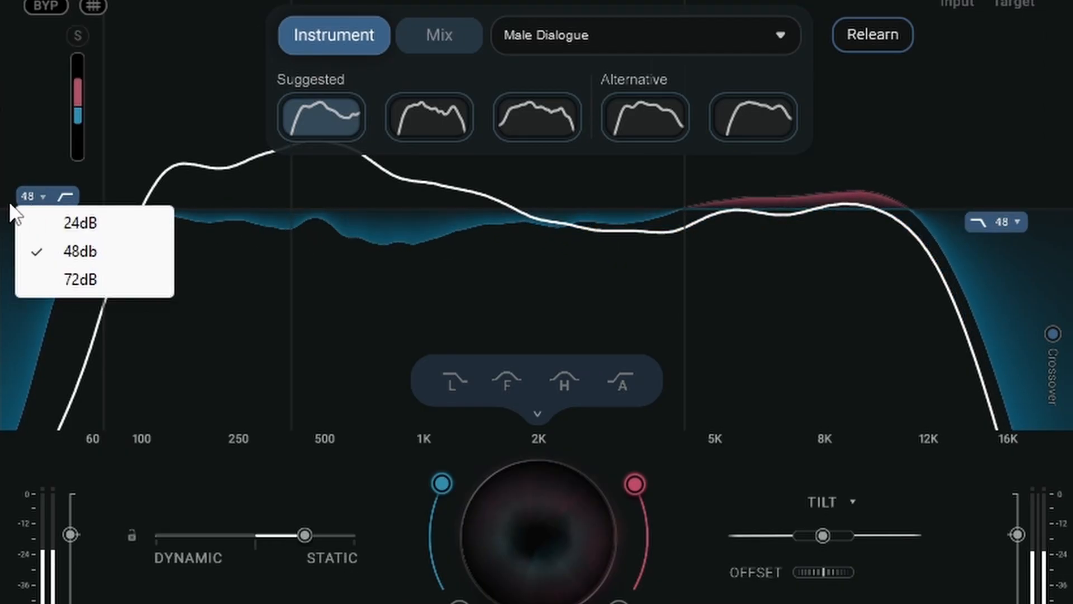
left_click(65, 191)
left_click_drag(65, 196, 109, 196)
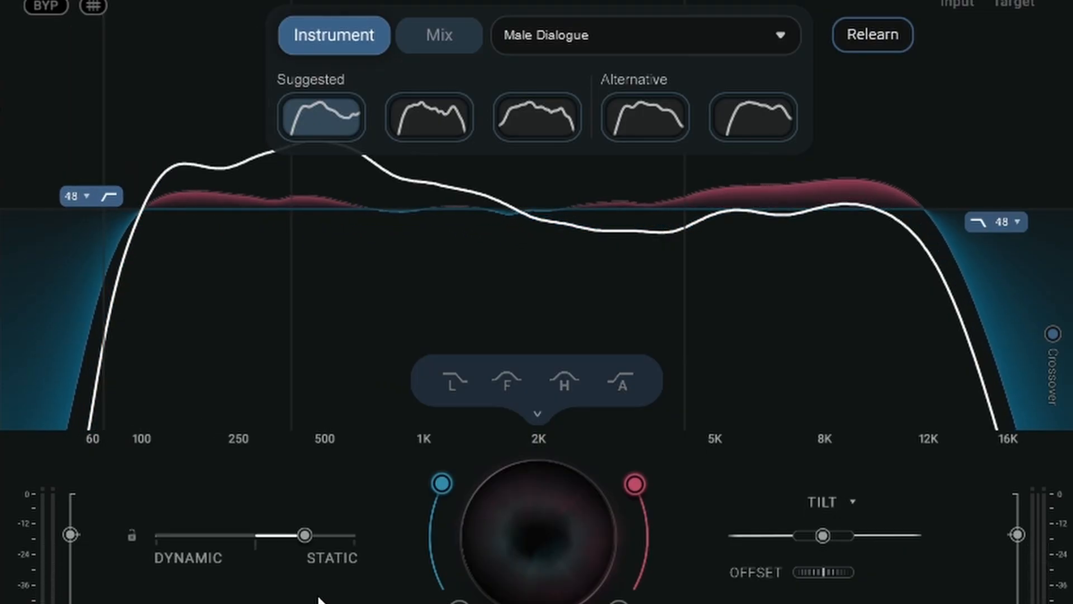
Cut the L band, boost the F and A bands, set H to about -5.2 dB at 613 Hz, and adjust the tilt offset
mouse_move(460, 388)
left_mouse_down()
mouse_move(459, 410)
mouse_move(460, 372)
mouse_move(460, 403)
mouse_move(507, 393)
mouse_move(507, 370)
mouse_move(568, 391)
mouse_move(568, 403)
mouse_move(561, 390)
mouse_move(480, 390)
left_mouse_up()
left_click_drag(566, 400, 565, 407)
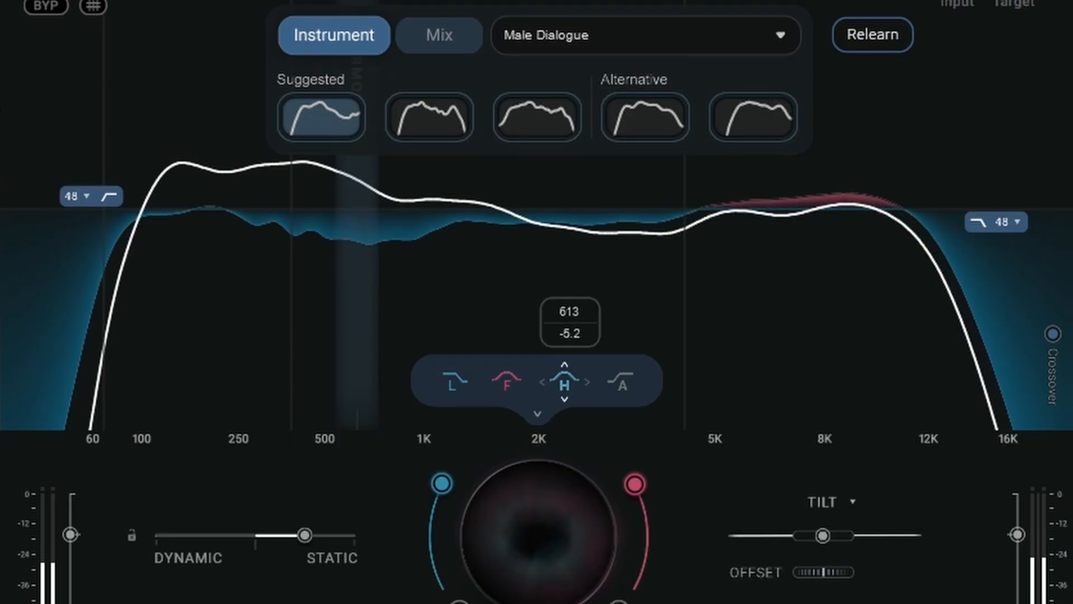
mouse_move(622, 382)
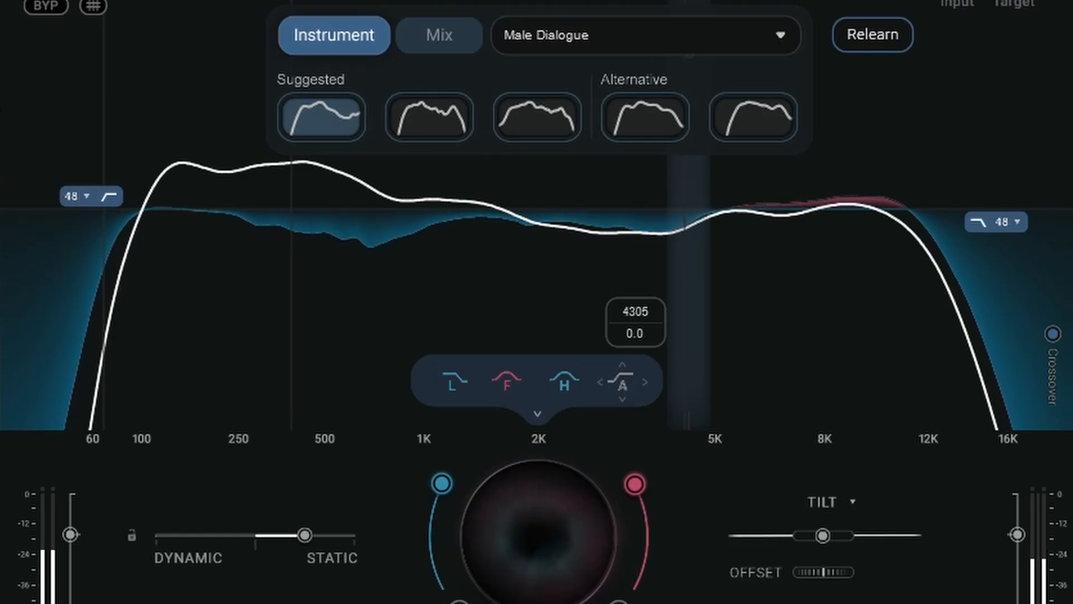
mouse_move(627, 387)
left_mouse_down()
mouse_move(730, 387)
mouse_move(623, 381)
mouse_move(622, 368)
mouse_move(623, 414)
mouse_move(623, 367)
left_mouse_up()
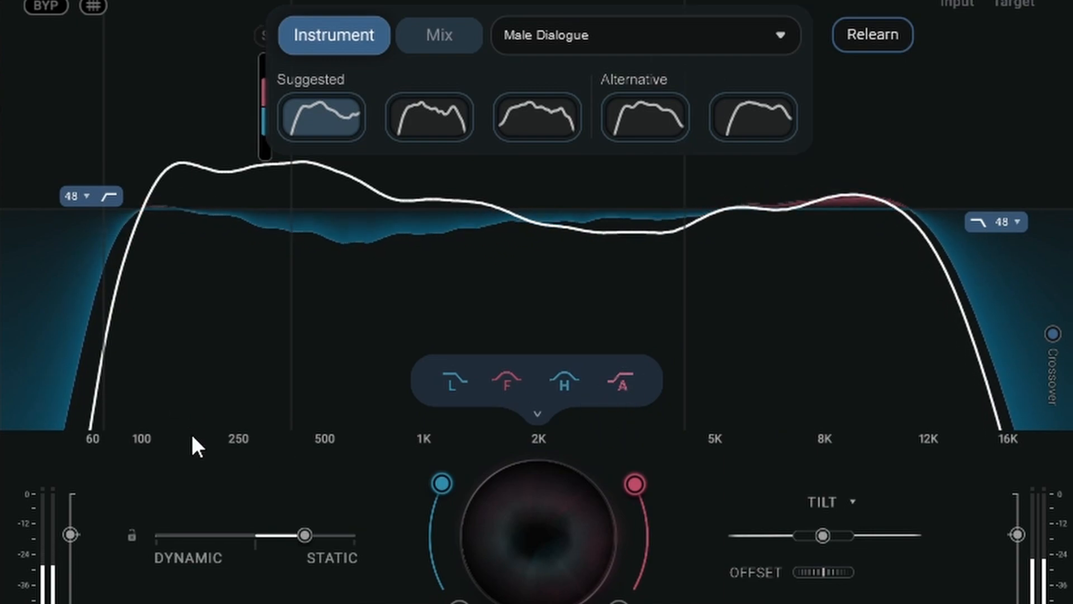
mouse_move(821, 541)
left_mouse_down()
mouse_move(814, 573)
mouse_move(826, 573)
left_mouse_up()
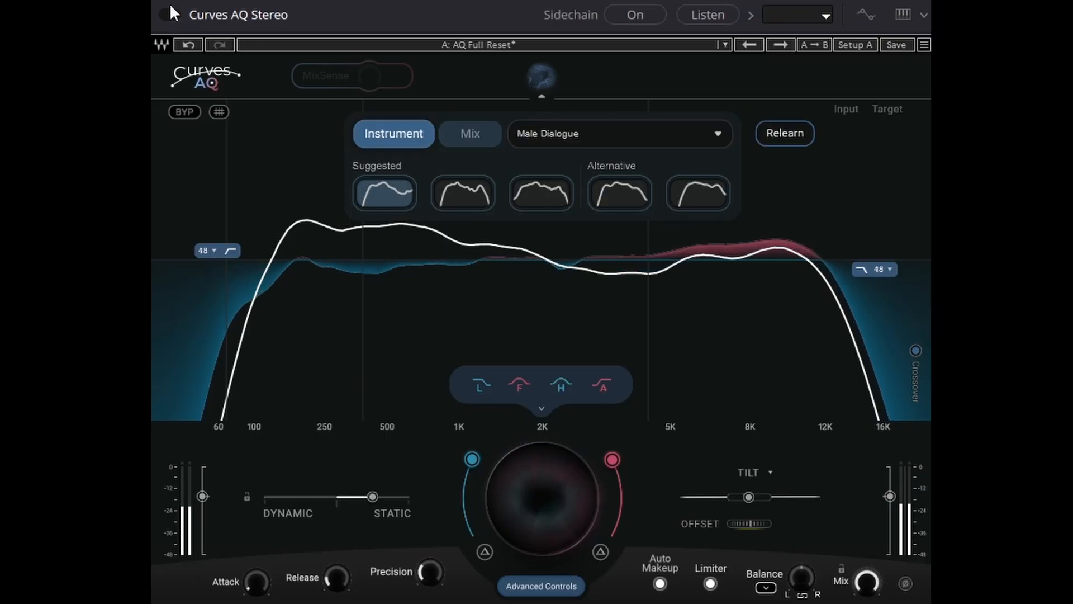
Bypass the Curves AQ effect and re-enable it to compare the unprocessed and processed dialogue
left_click(170, 14)
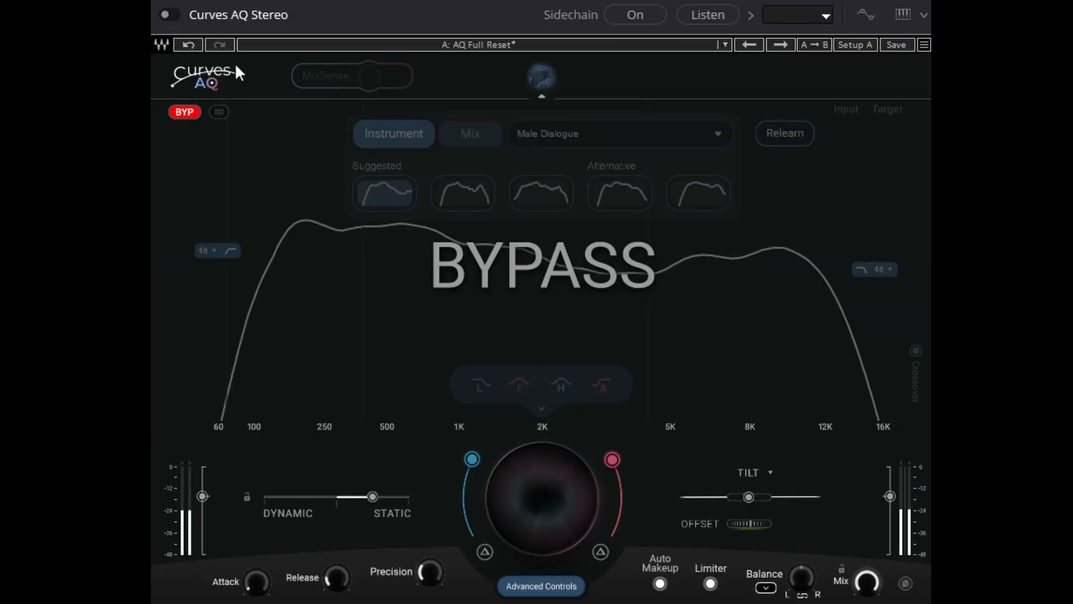
left_click(163, 14)
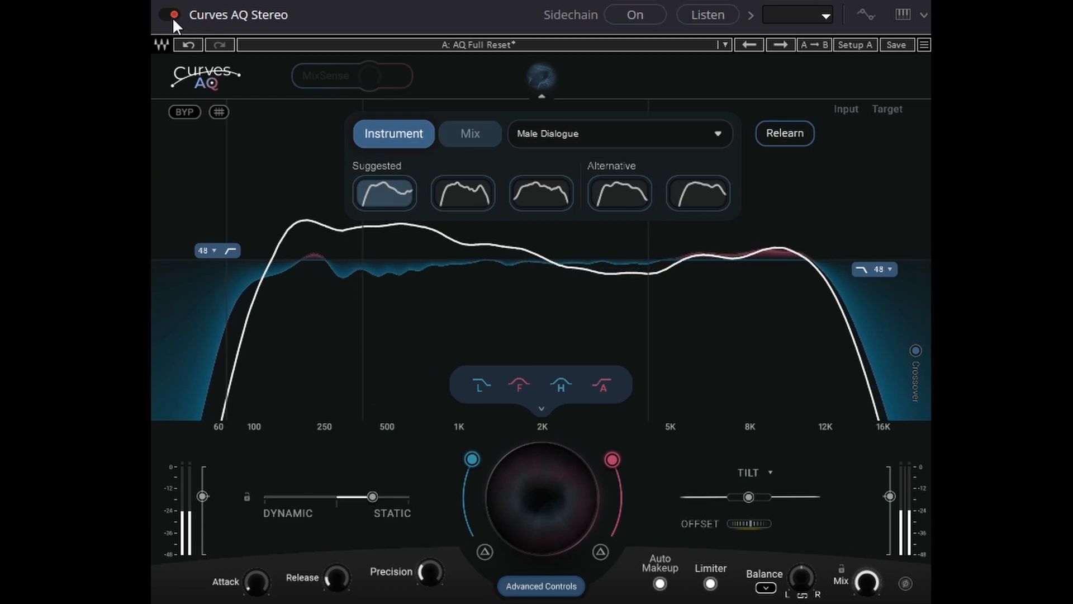
Check the dialogue once more against bypass, and set the high-pass filter slope to 24 dB
left_click(173, 18)
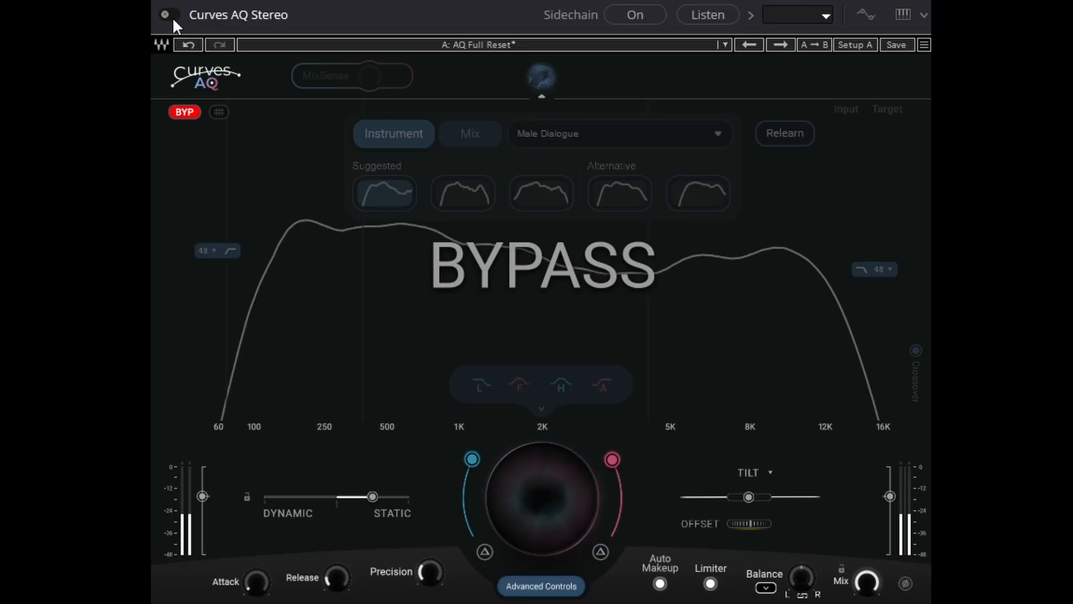
left_click(163, 16)
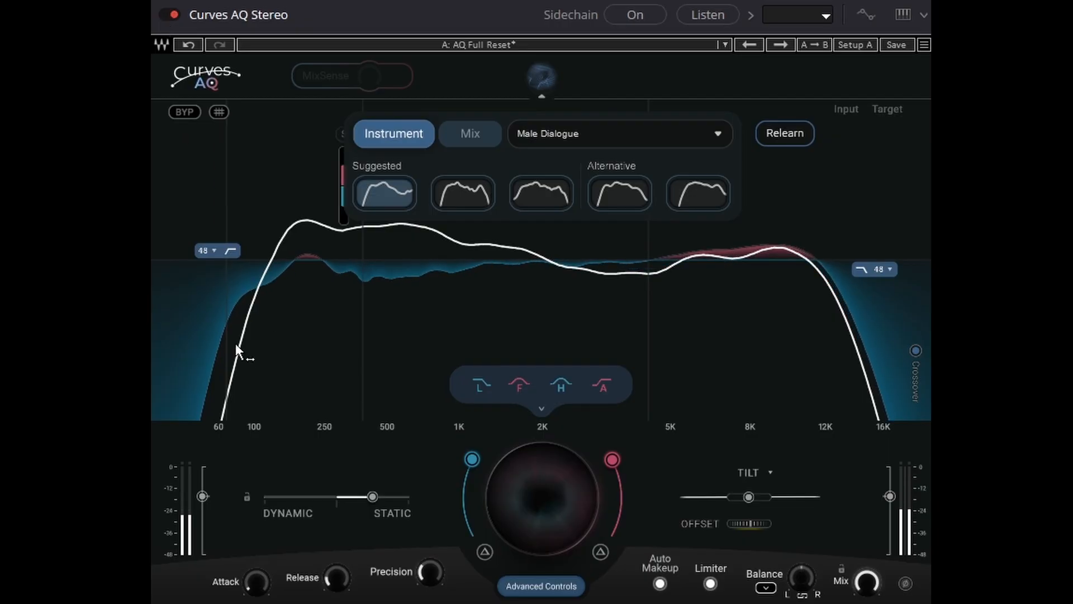
left_click(200, 251)
left_click(152, 255)
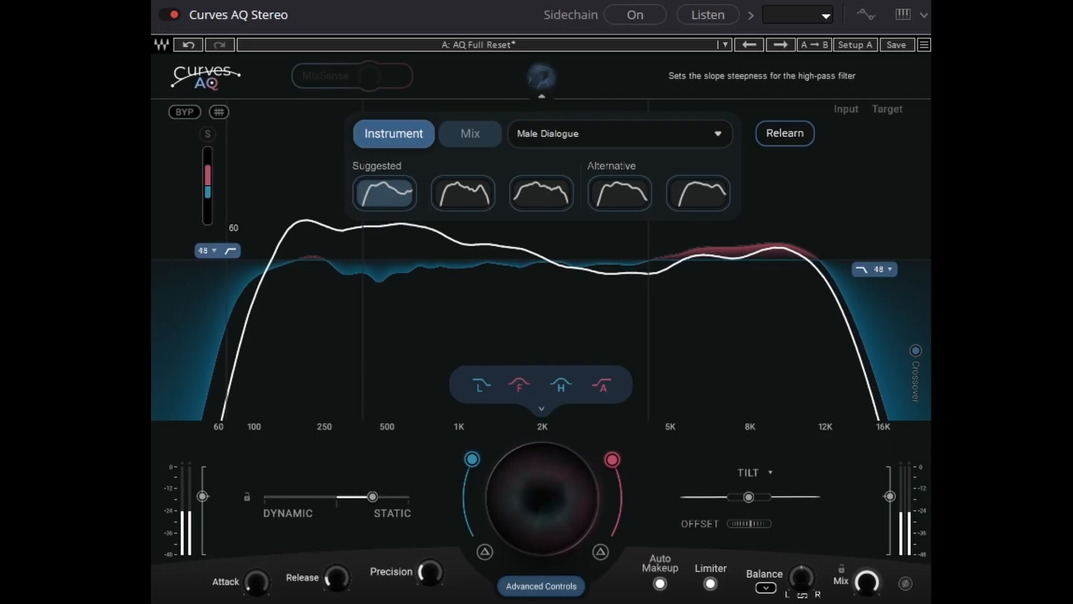
double_click(221, 255)
left_click(221, 252)
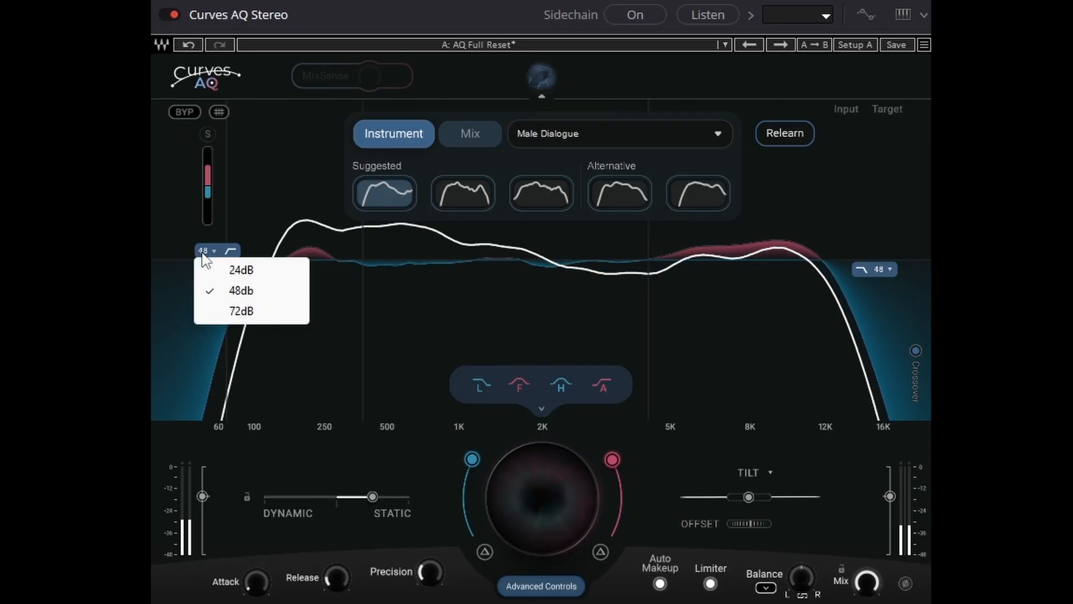
left_click(238, 272)
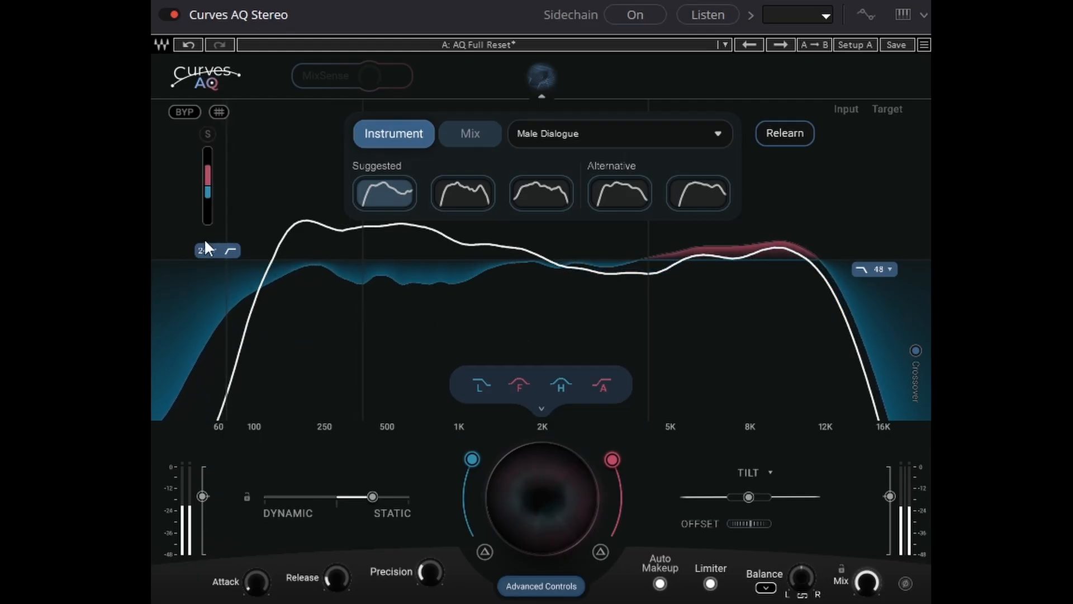
Switch the equalizer off and on repeatedly to compare the dialogue with the 24 dB high-pass slope against the unprocessed audio
left_click(172, 16)
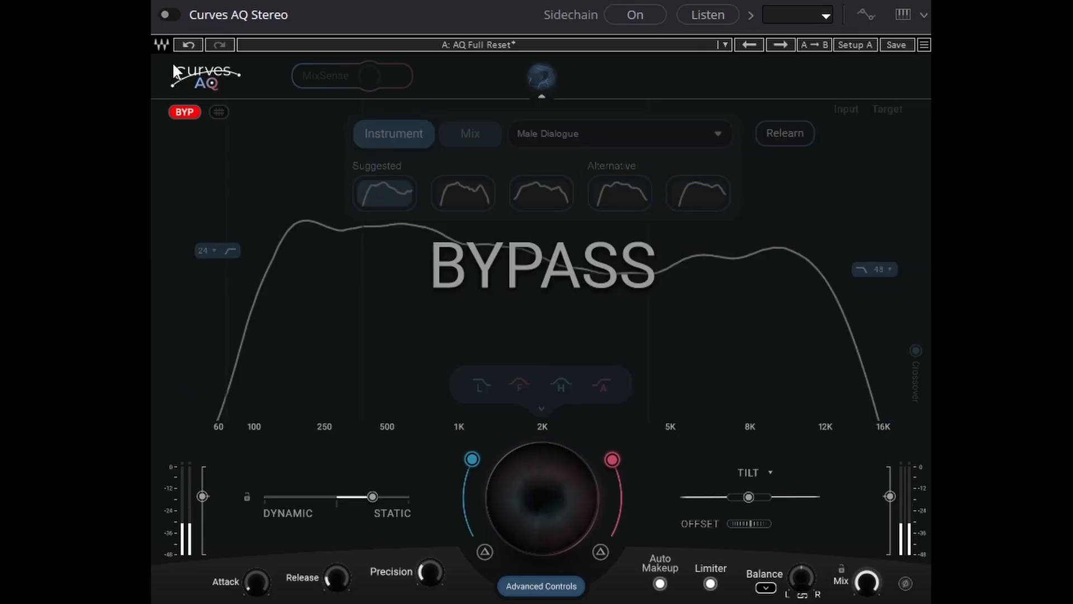
left_click(167, 20)
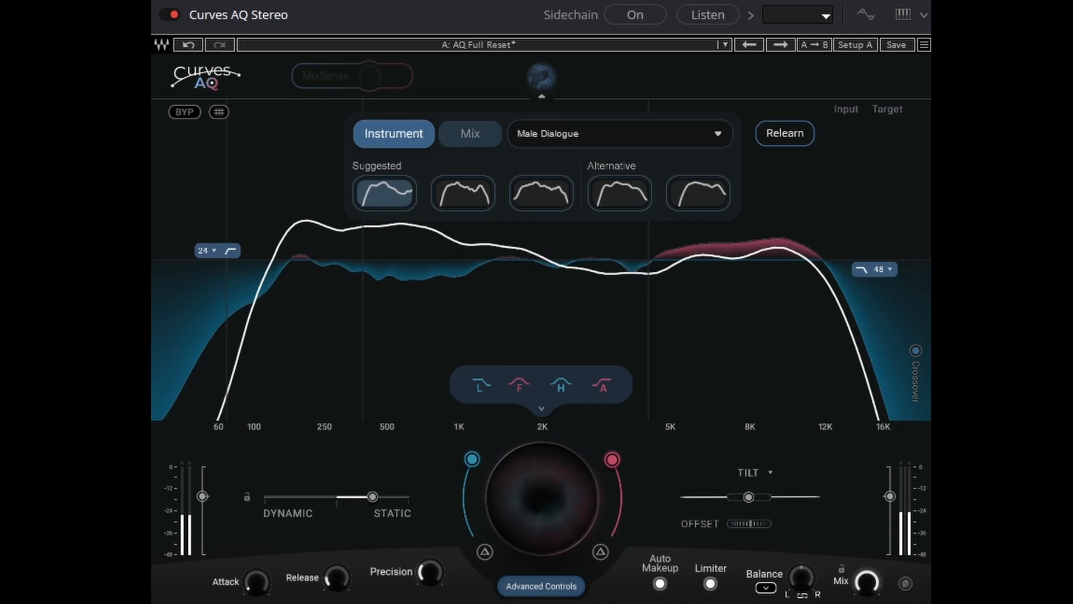
left_click(176, 15)
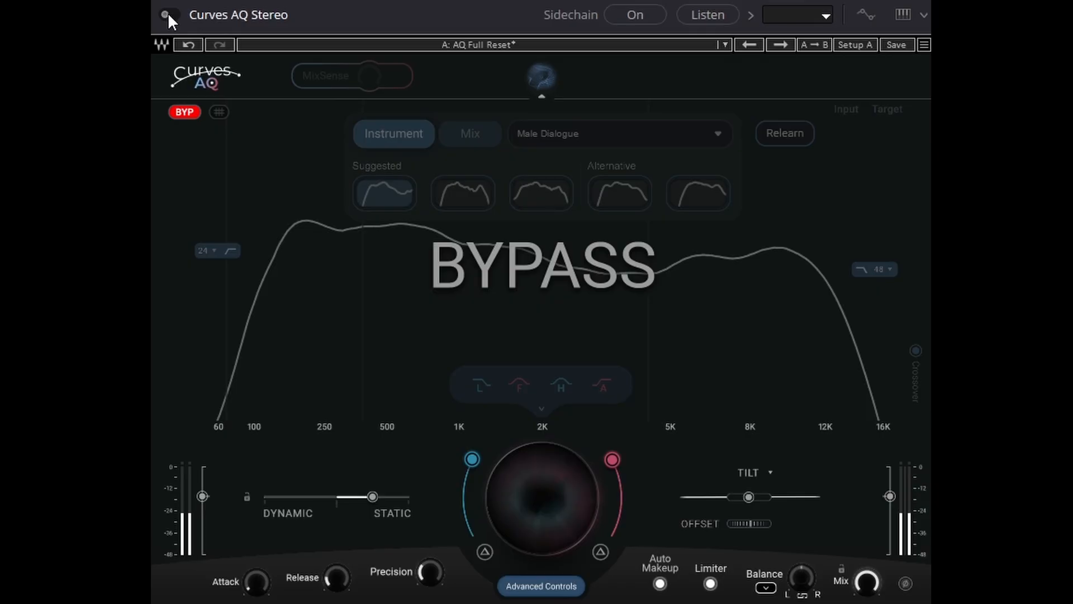
left_click(167, 14)
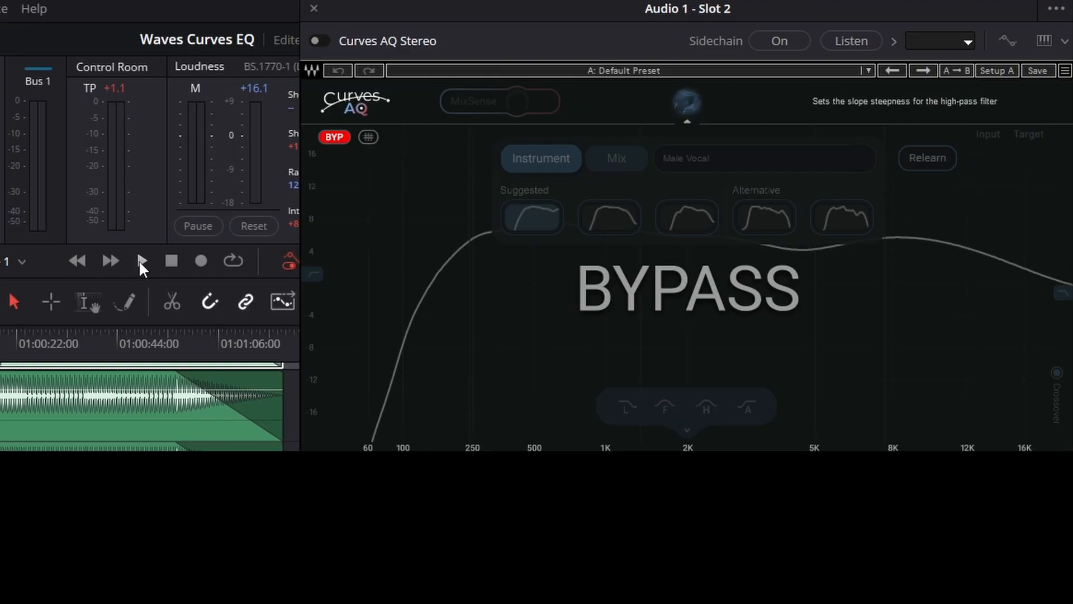
Play the song with the Audio 1 equalizer bypassed, and close its window to bring the Bus 1 equalizer beside the timeline
left_click(141, 261)
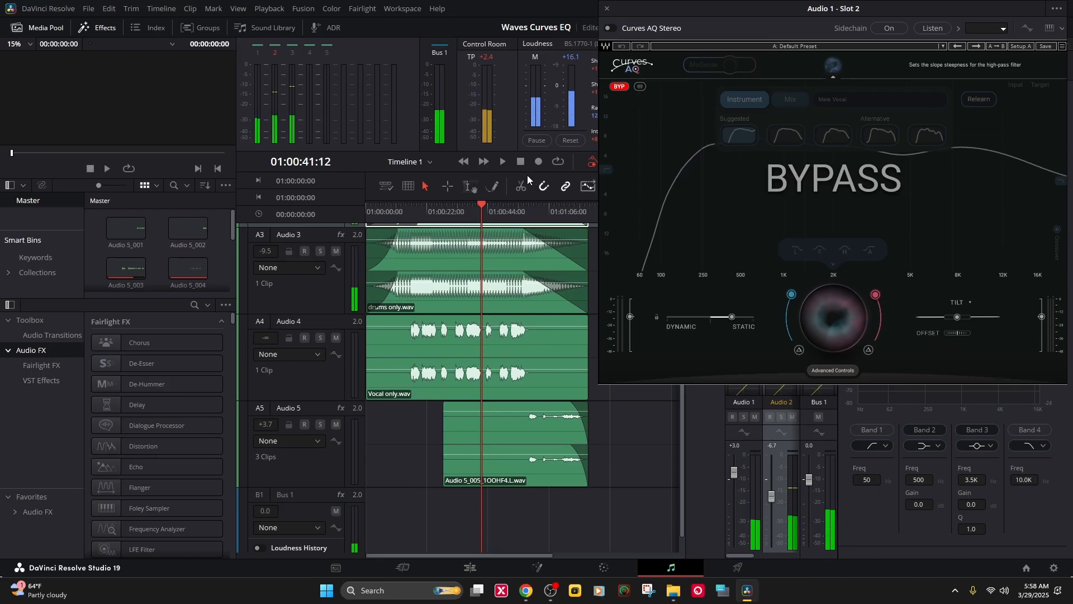
left_click(606, 9)
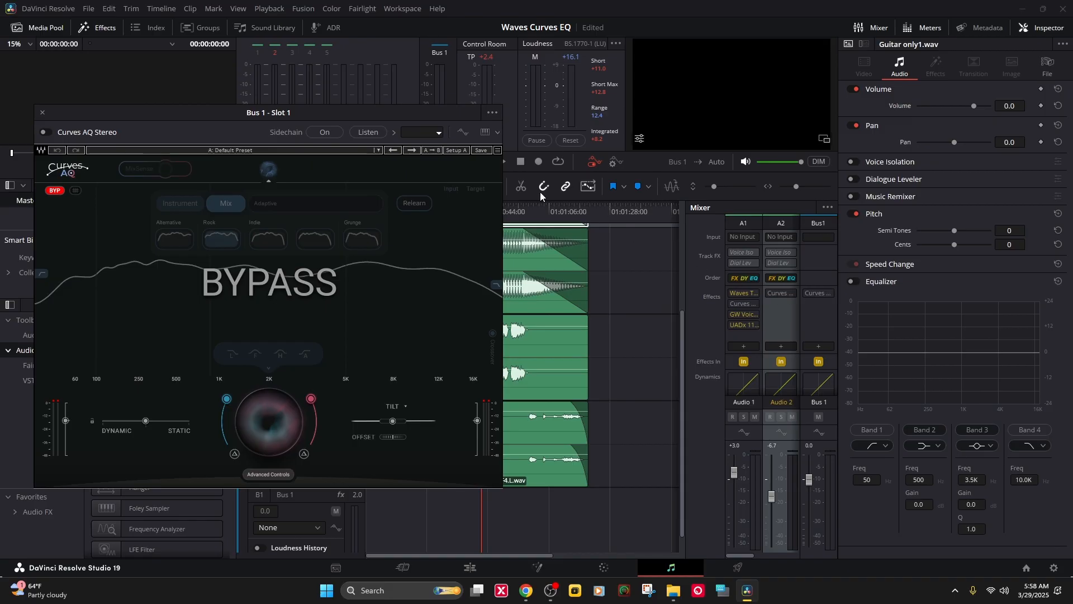
left_click_drag(282, 116, 881, 16)
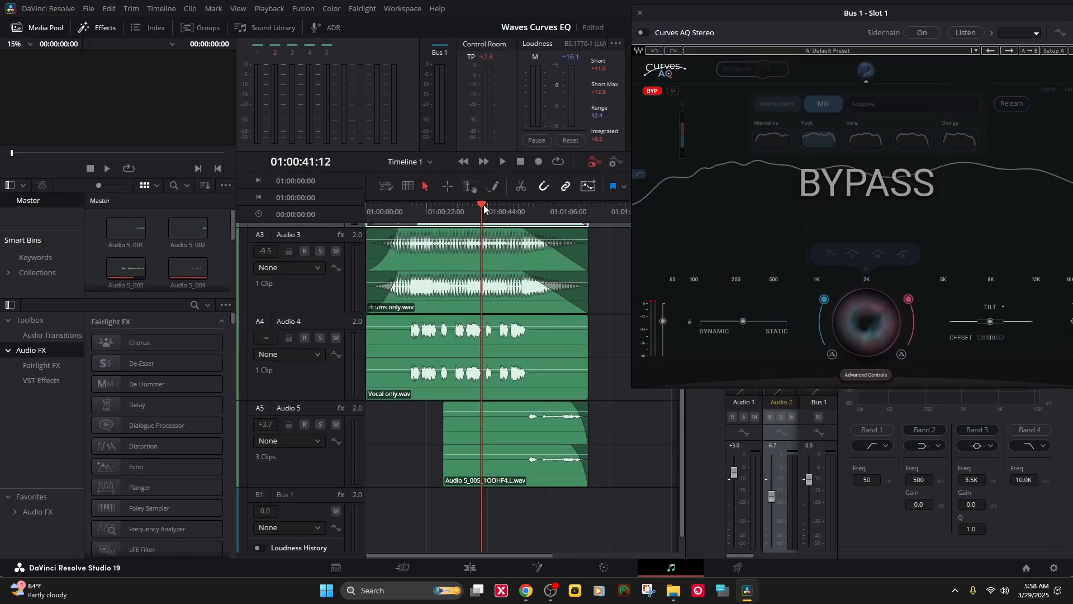
Play the full mix with Curves AQ on Bus 1 bypassed and again with it enabled to compare the two
left_click(643, 32)
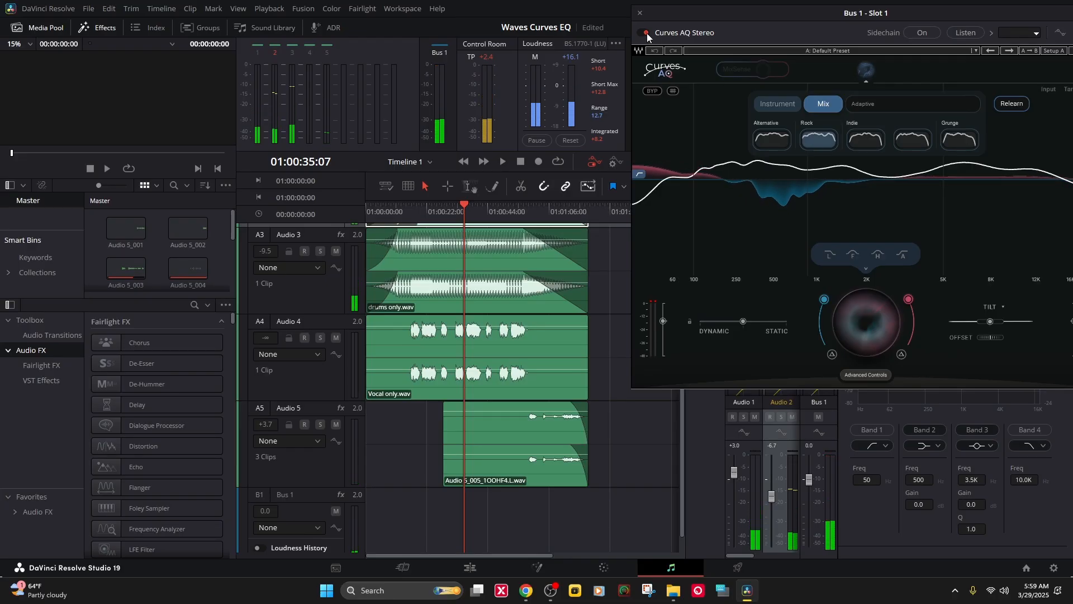
left_click(646, 32)
left_click(504, 163)
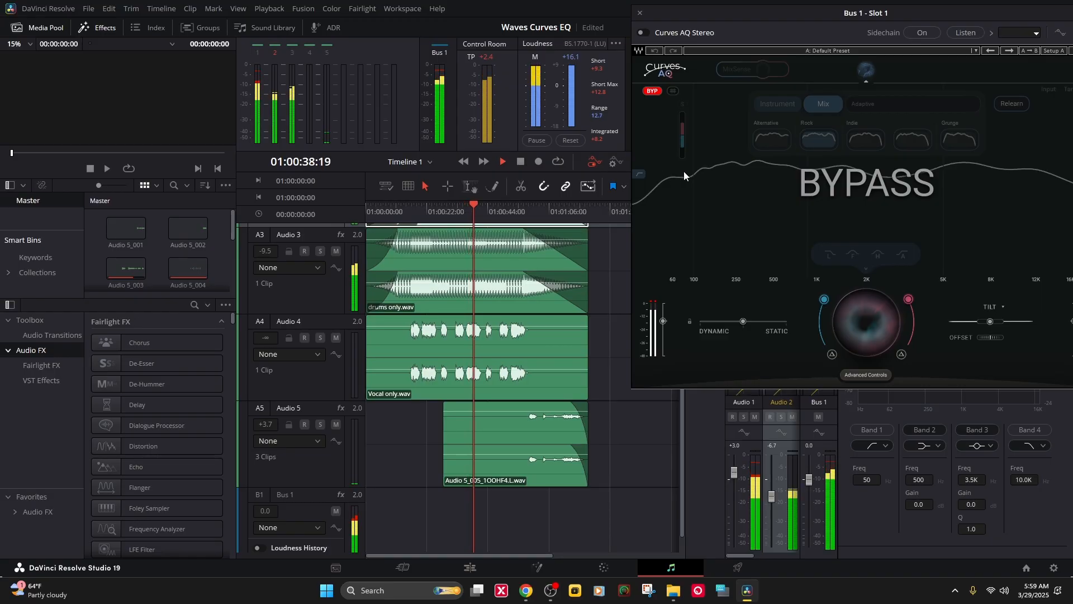
left_click(520, 164)
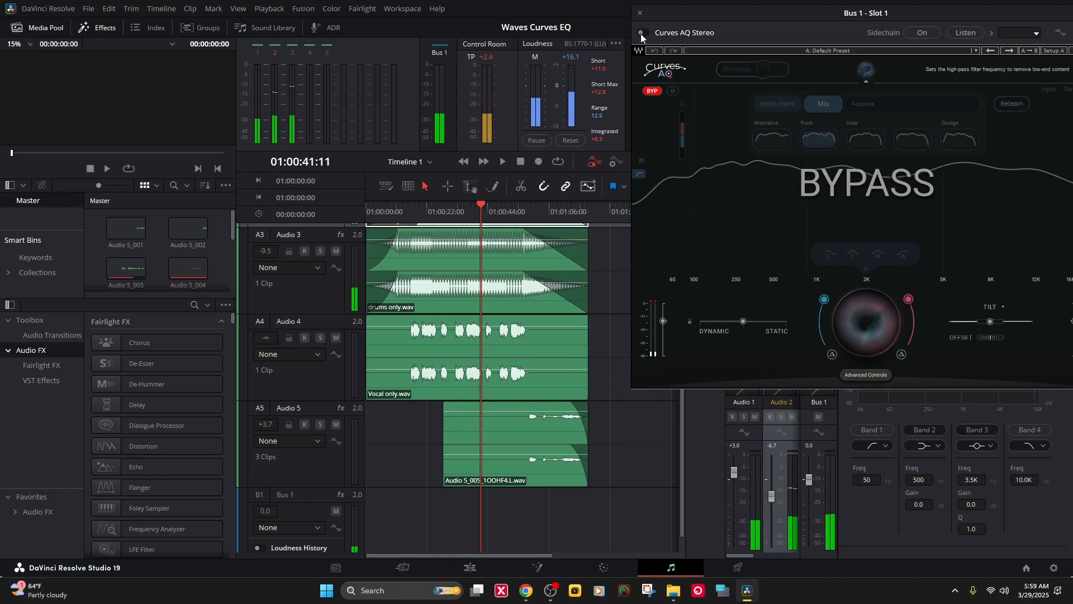
left_click(643, 32)
left_click(503, 164)
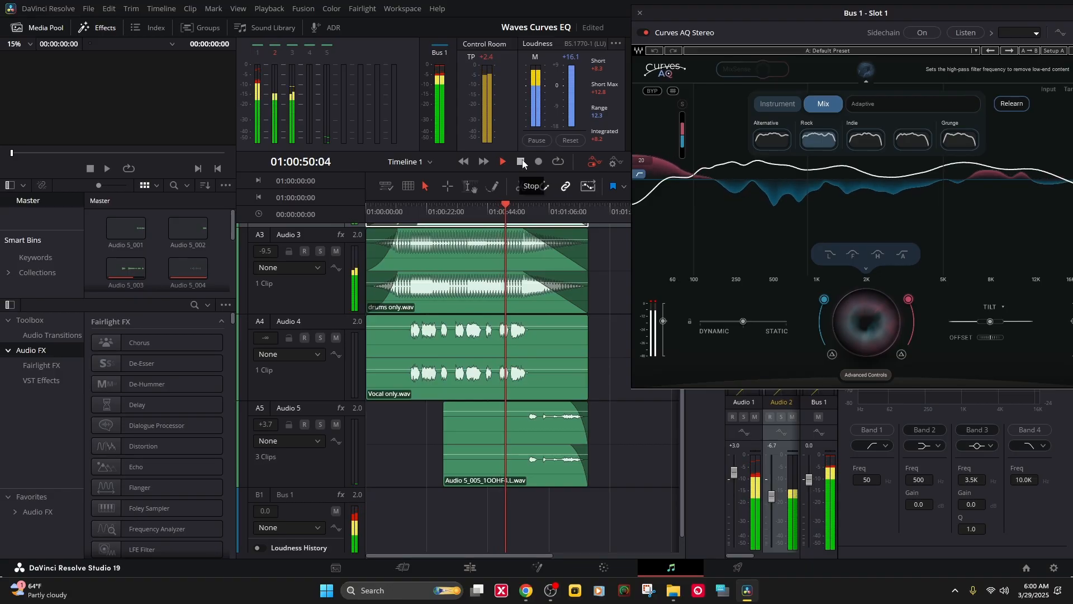
left_click(522, 162)
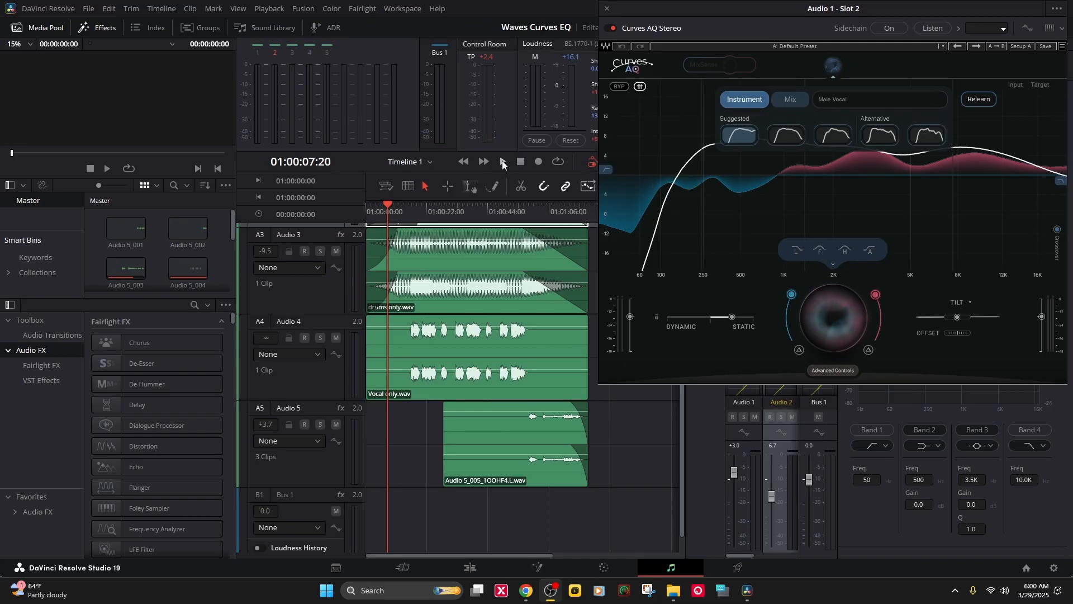
Relearn the Male Vocal target on Audio 1 and audition the overall amount up to 100, ending at about 27
left_click(968, 102)
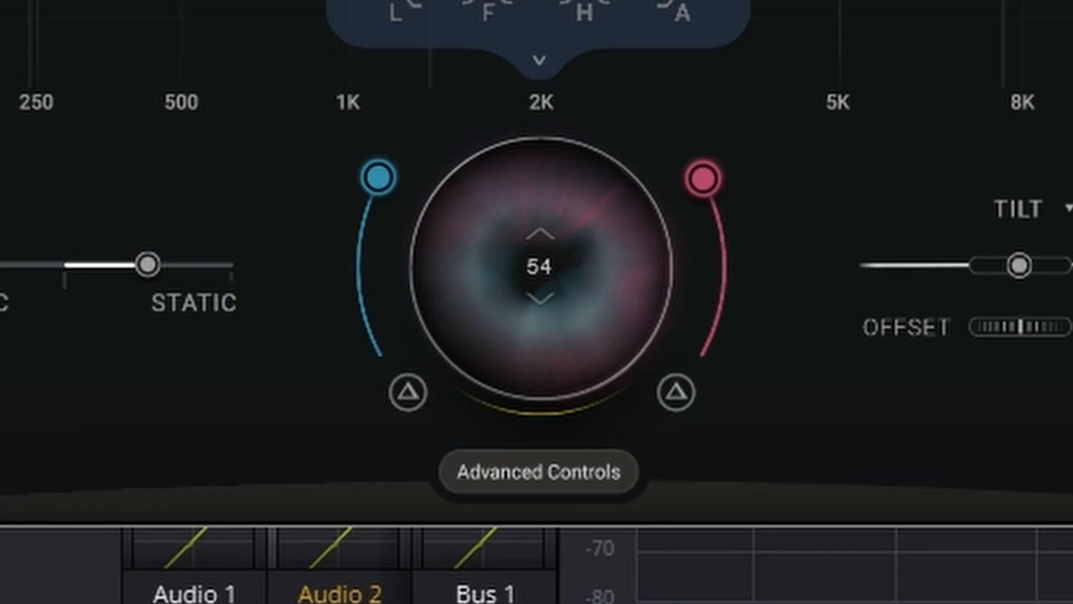
left_click_drag(540, 266, 540, 347)
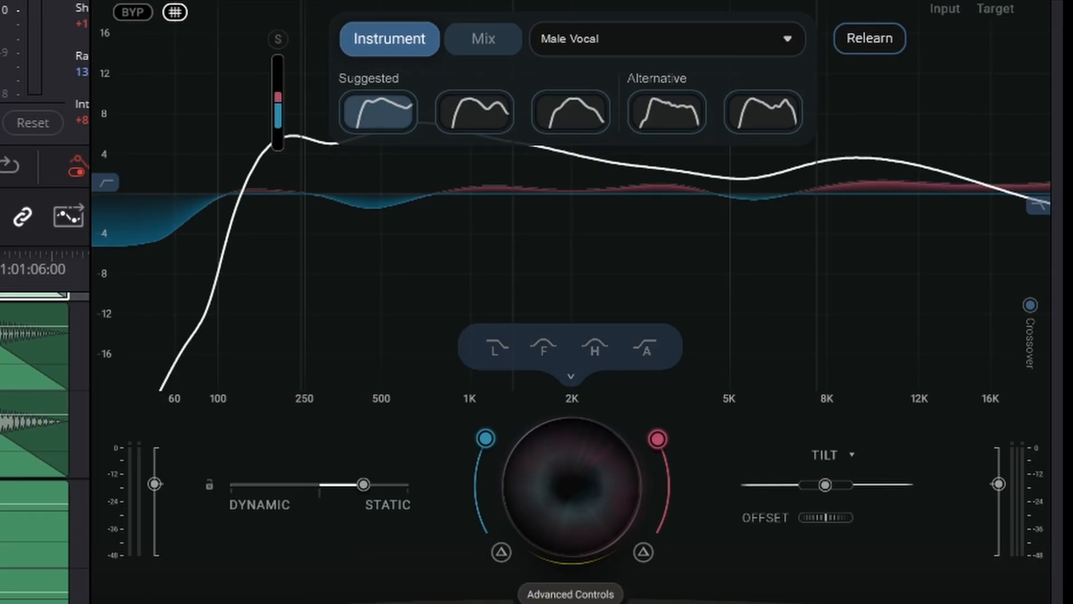
mouse_move(589, 496)
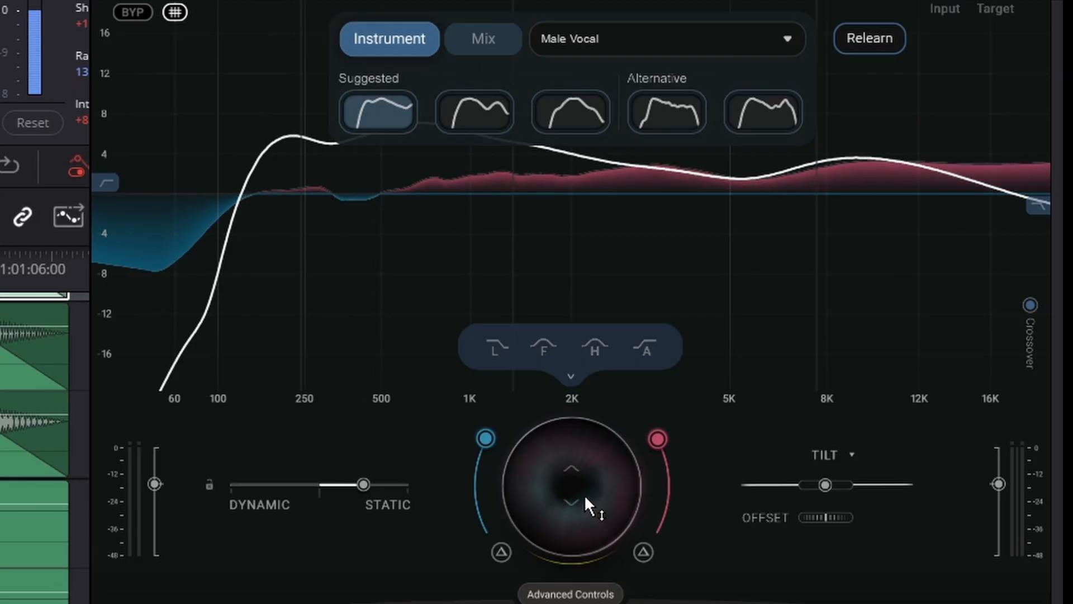
mouse_move(577, 496)
left_mouse_down()
mouse_move(577, 478)
mouse_move(577, 529)
mouse_move(577, 352)
left_mouse_up()
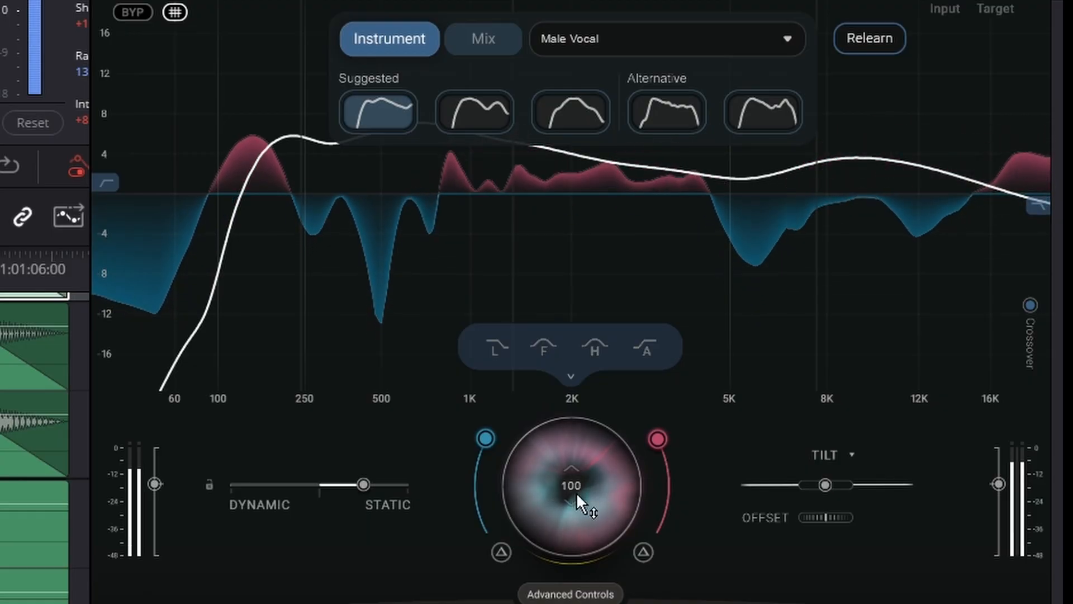
left_click_drag(579, 475, 578, 592)
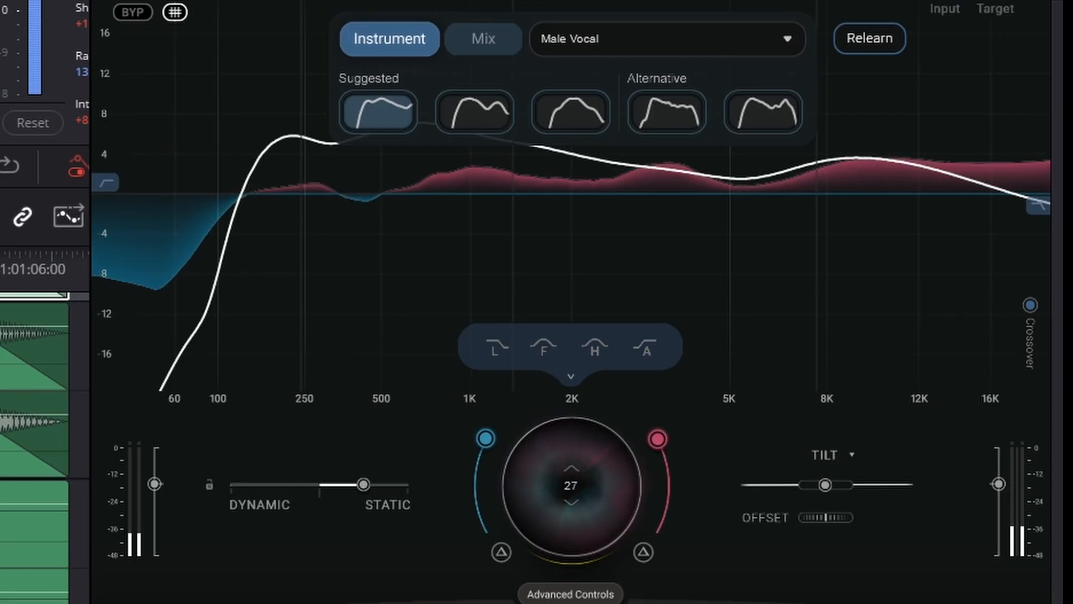
left_click_drag(578, 593, 579, 596)
key("space")
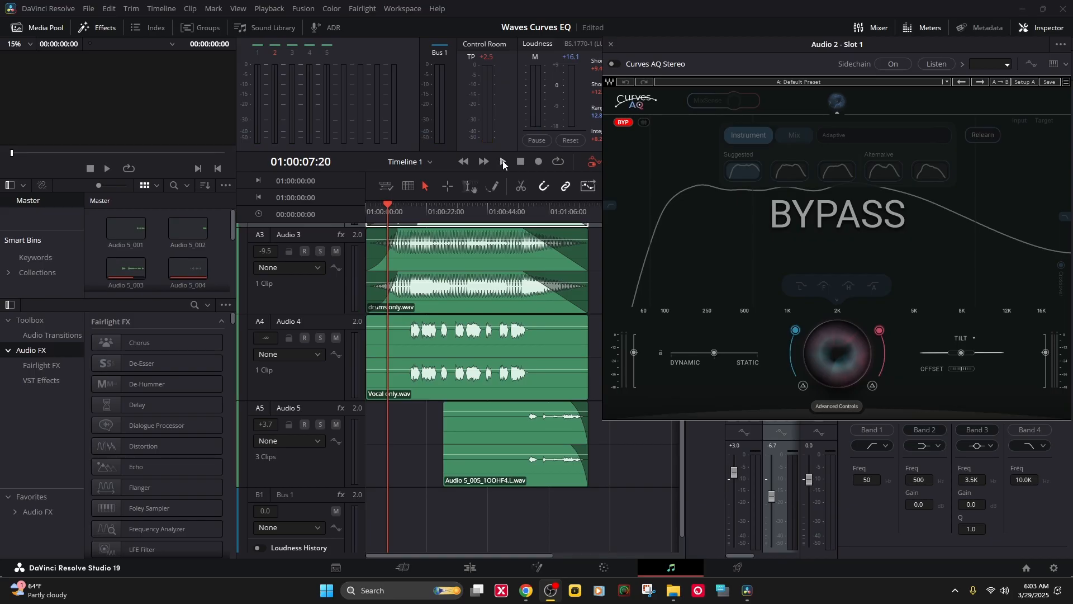
Play the song, enable Curves AQ on Audio 2, and lower its overall processing amount to 22
left_click(503, 162)
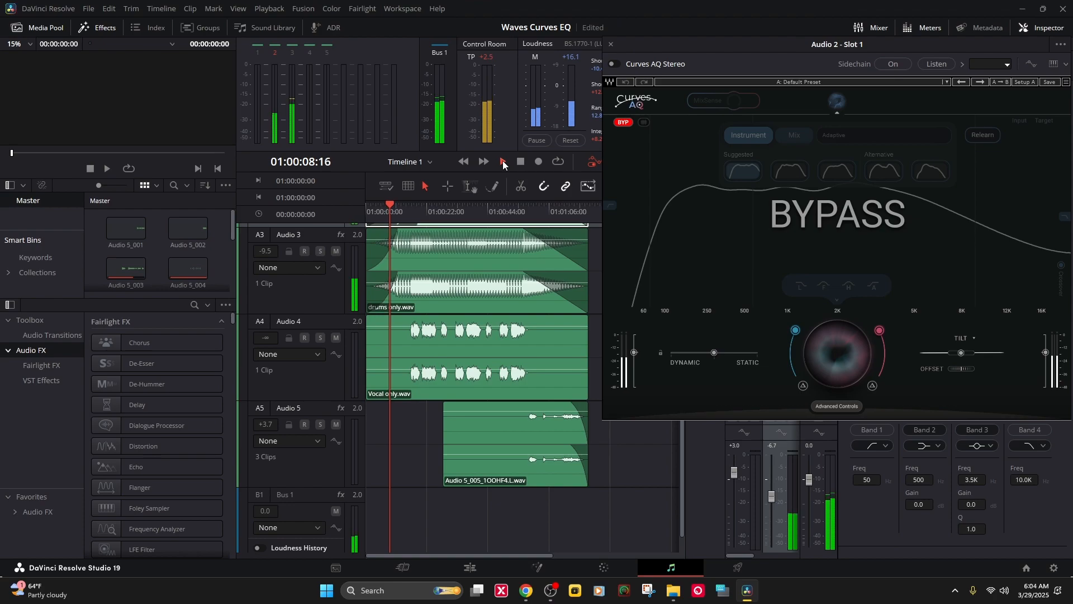
left_click(612, 64)
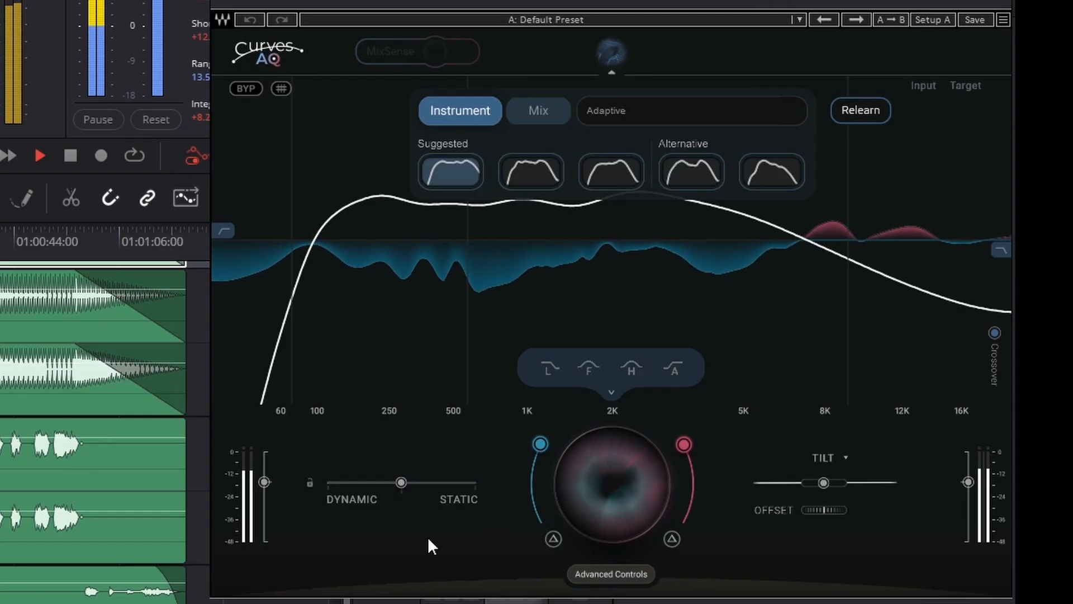
left_click_drag(583, 482, 582, 521)
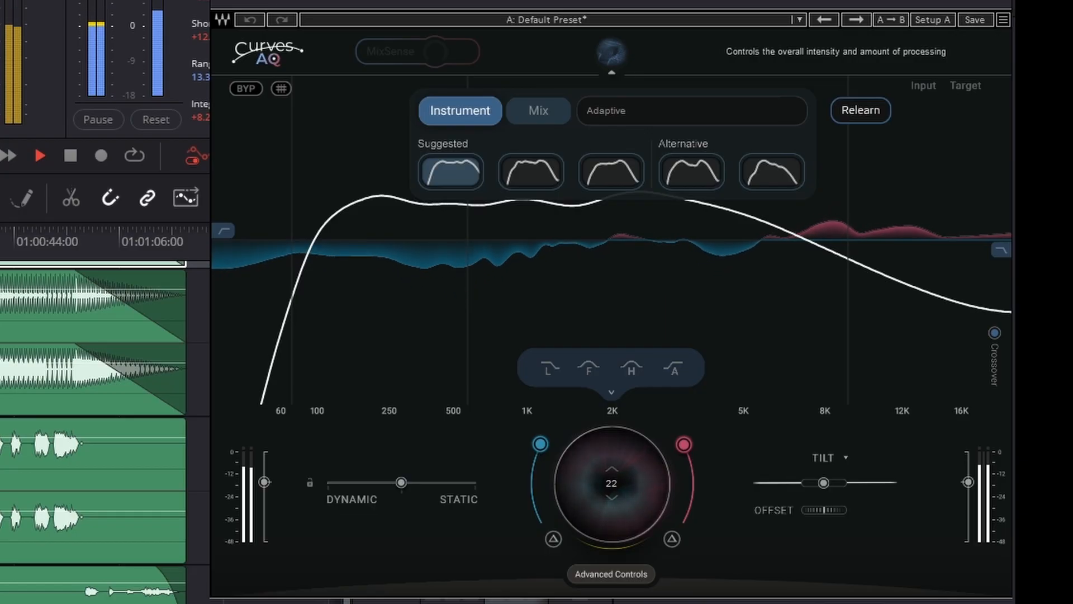
Audition the second and third suggested curves and both alternative curves on Audio 2, and raise the overall amount slightly
left_click(531, 168)
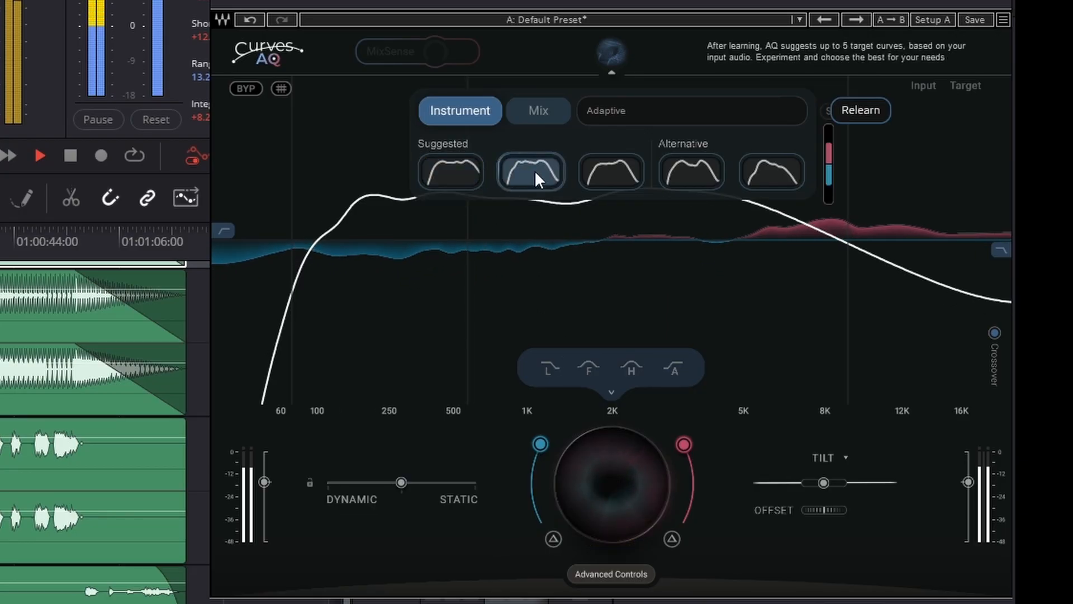
left_click(605, 177)
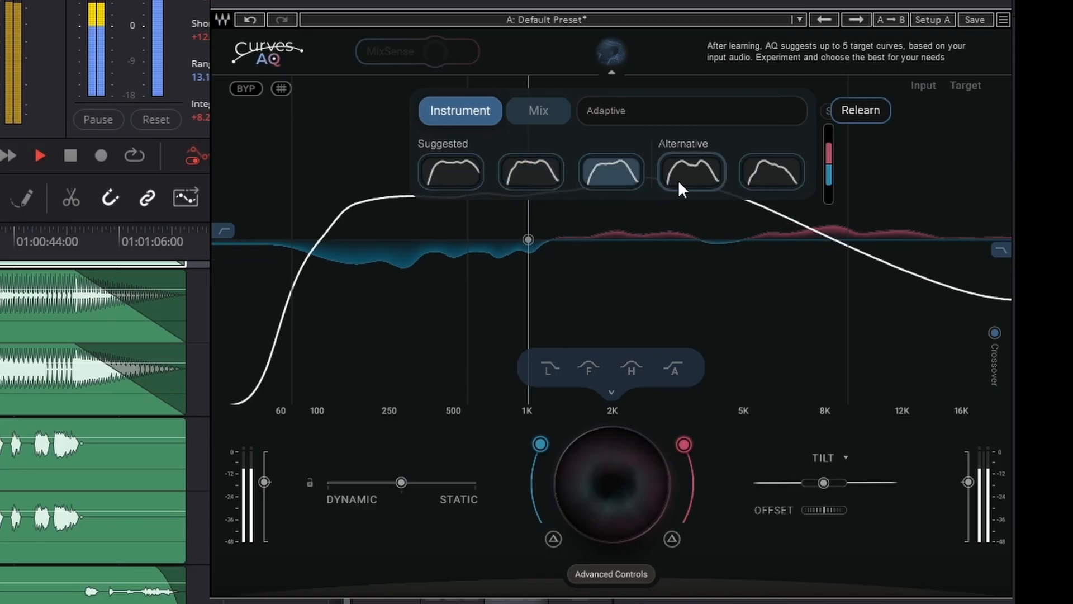
left_click(694, 174)
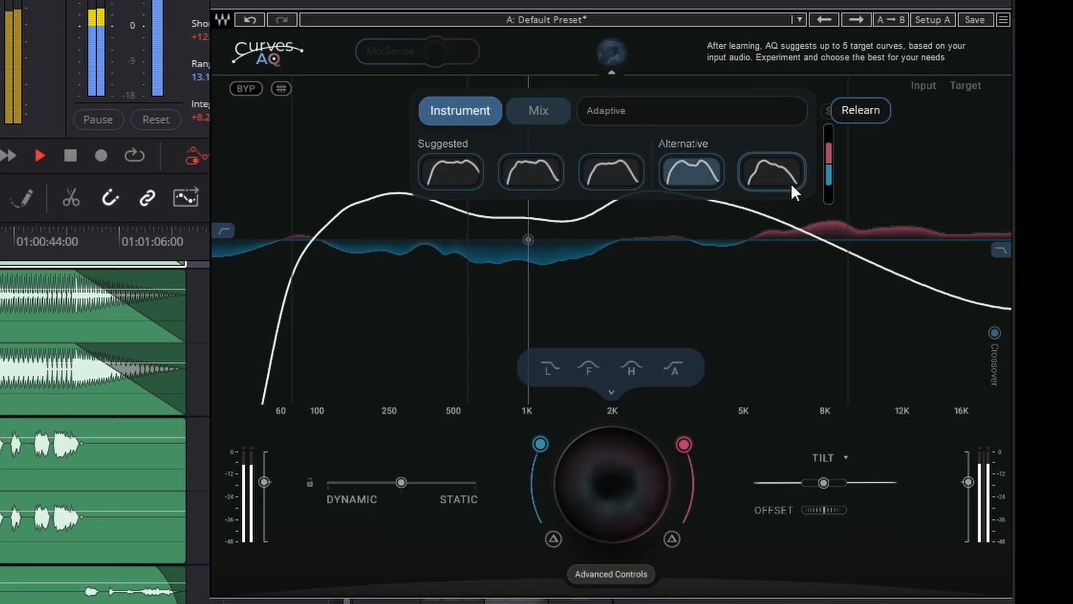
left_click(781, 183)
mouse_move(612, 485)
left_mouse_down()
mouse_move(612, 456)
mouse_move(612, 473)
left_mouse_up()
Compare the target curves again, choose the first alternative curve for Audio 2, and fine-tune the overall amount upward
left_click(692, 172)
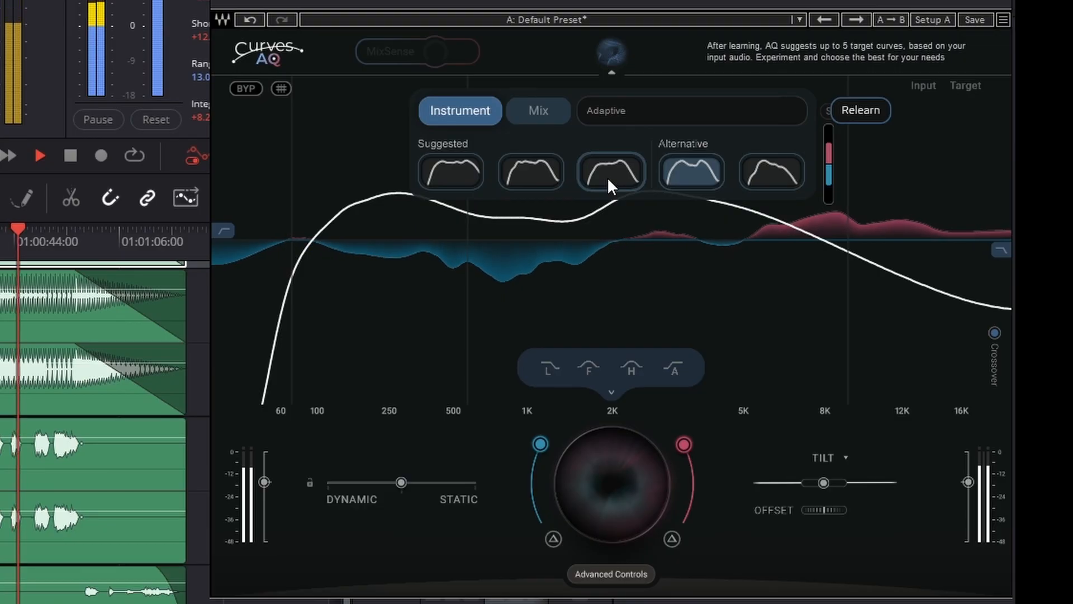
left_click(607, 176)
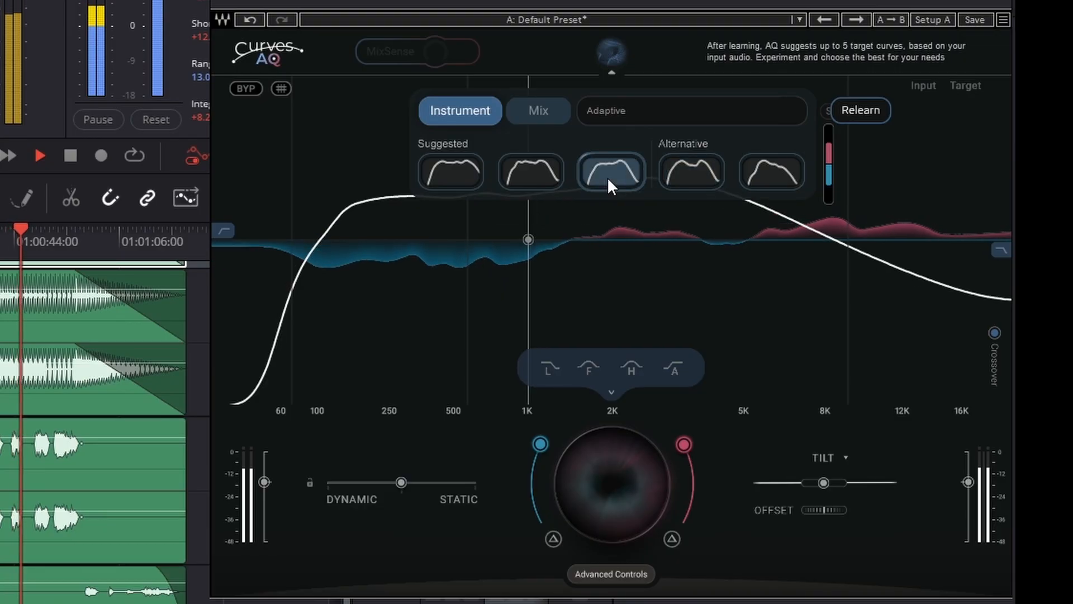
left_click(530, 178)
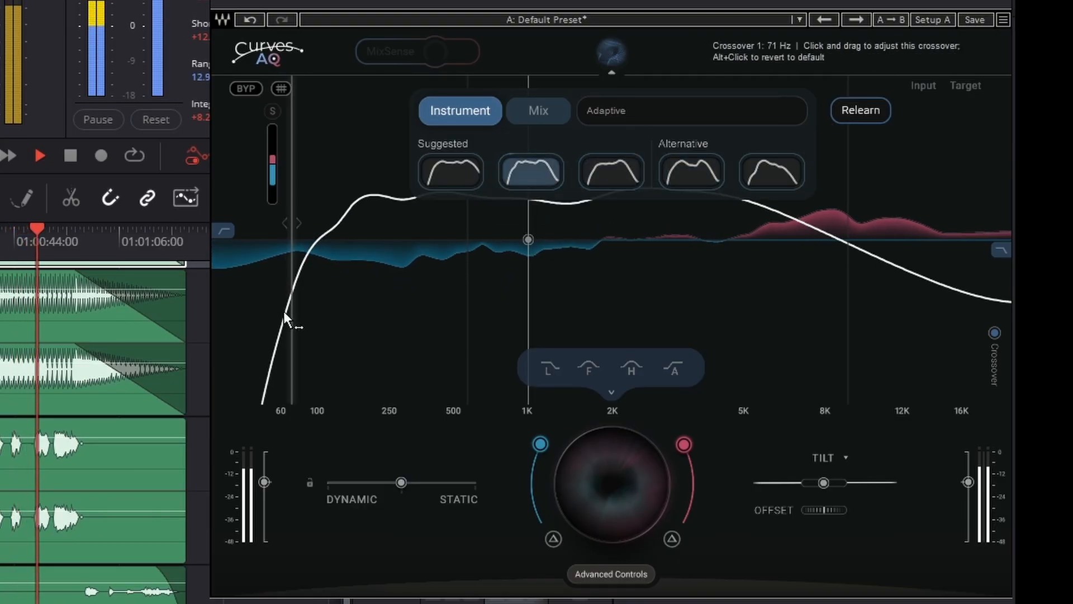
left_click(425, 181)
left_click(749, 172)
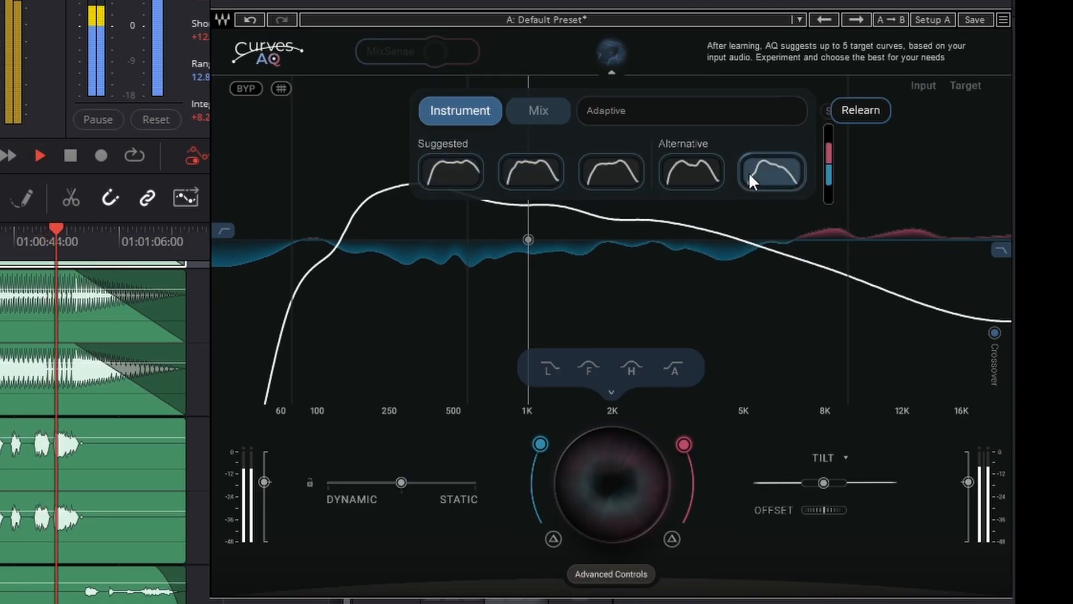
left_click(682, 185)
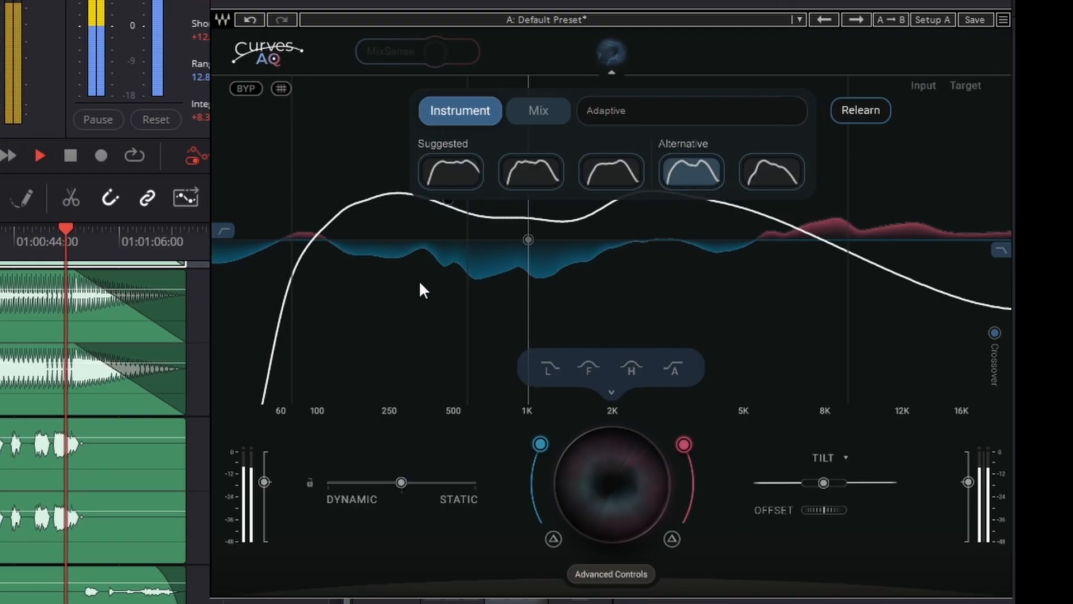
mouse_move(602, 486)
left_mouse_down()
mouse_move(601, 438)
mouse_move(601, 476)
left_mouse_up()
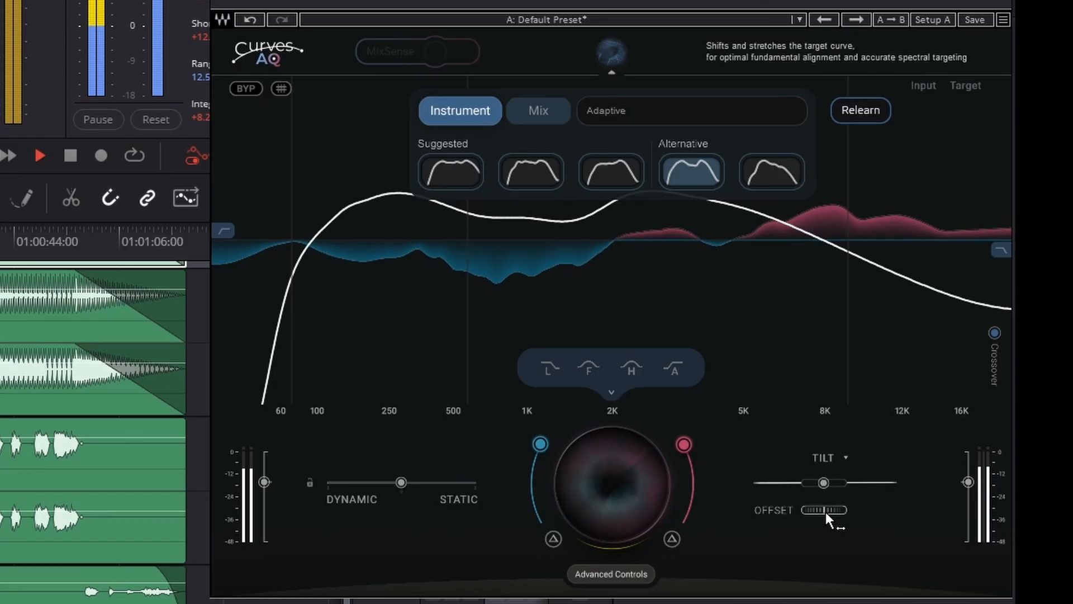
Nudge the target curve offset slightly on Audio 2 and replay the song to compare the result
mouse_move(826, 513)
left_mouse_down()
mouse_move(817, 513)
mouse_move(829, 513)
left_mouse_up()
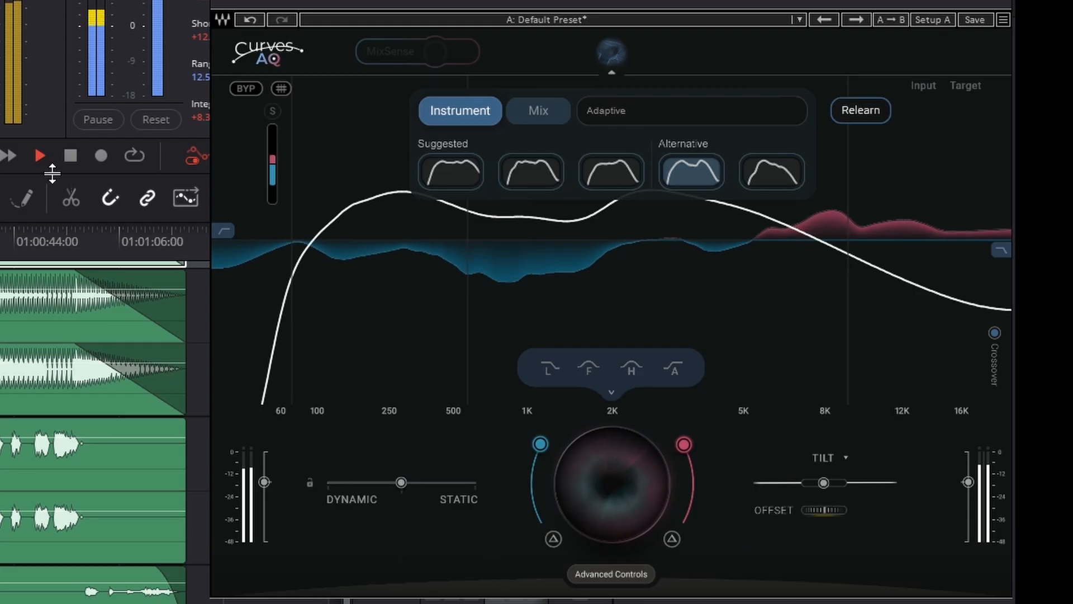
left_click(72, 156)
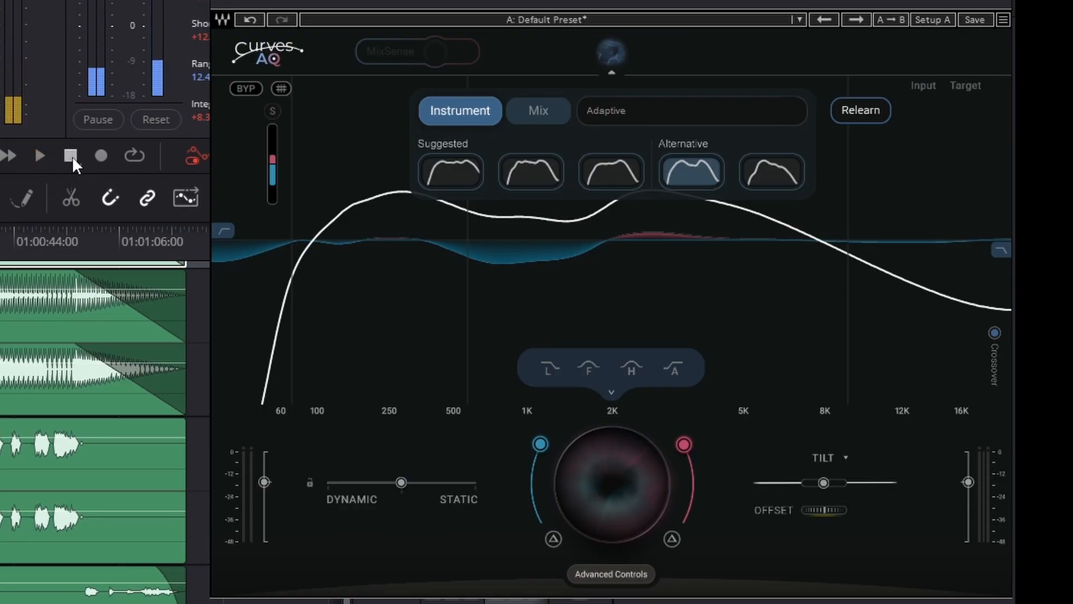
left_click(34, 156)
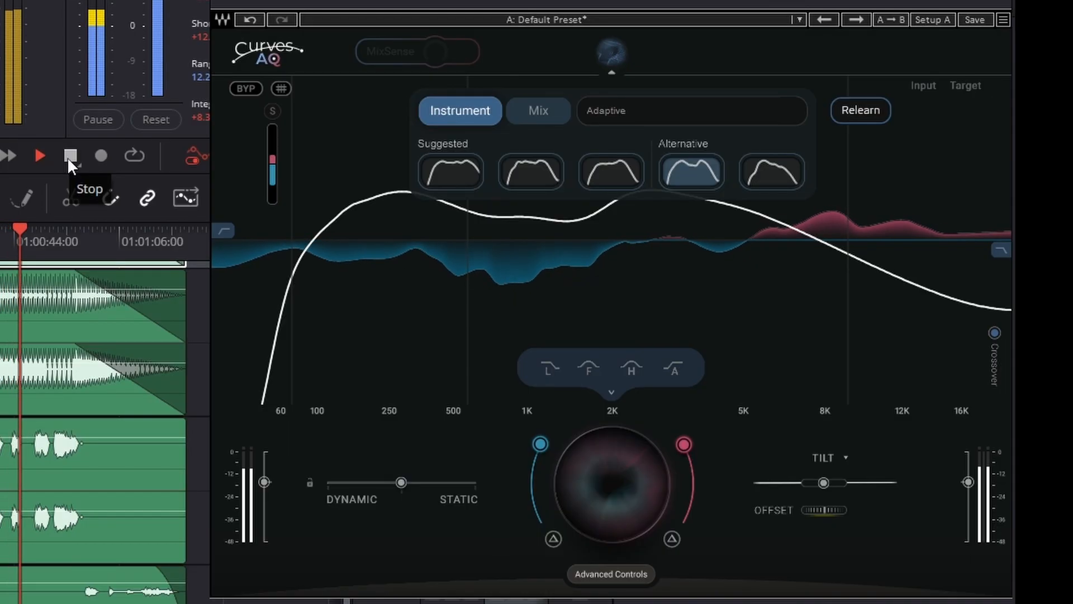
left_click(67, 159)
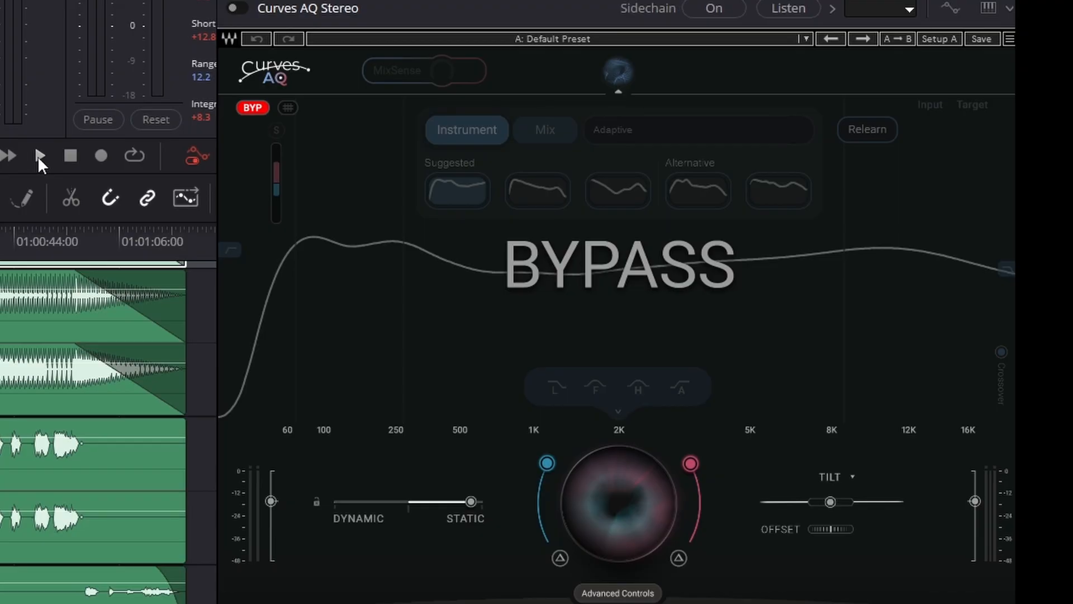
While the song plays, enable Curves AQ on the drum track Audio 3 and raise its overall processing amount considerably
left_click(38, 156)
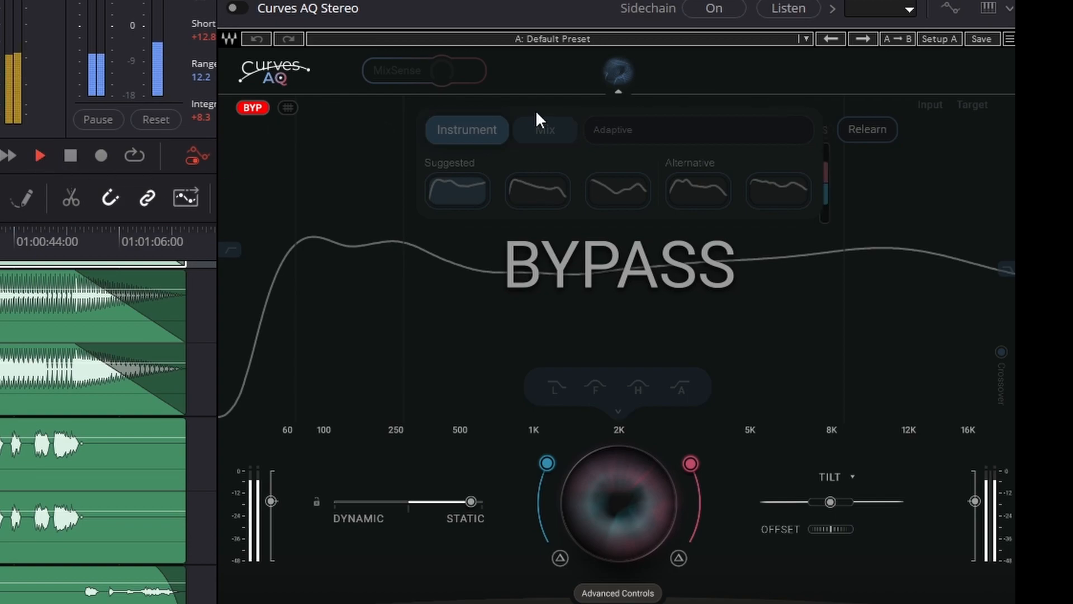
left_click(234, 7)
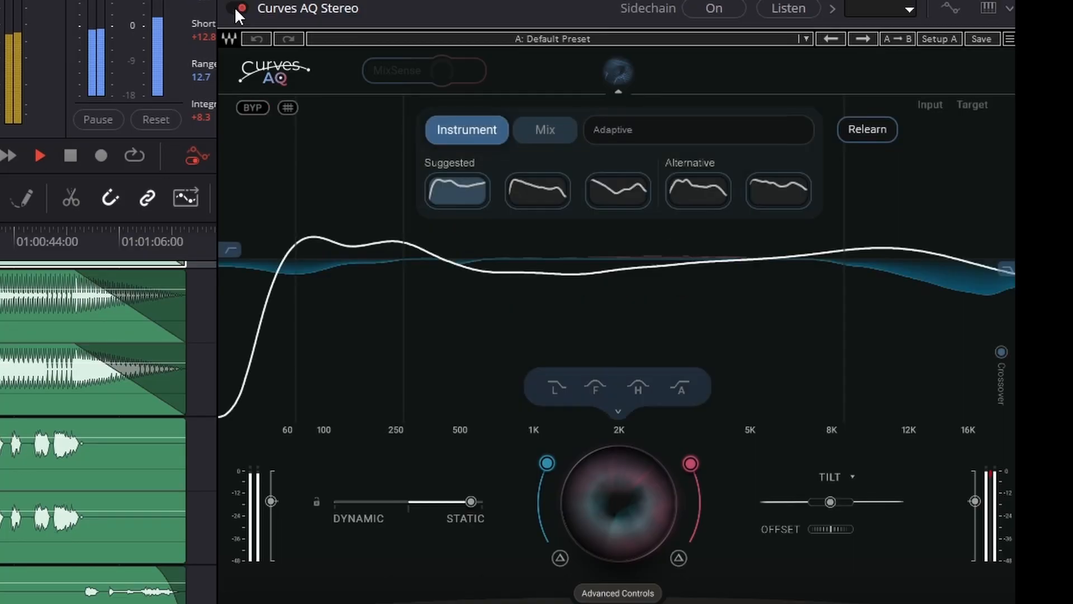
mouse_move(618, 503)
left_mouse_down()
mouse_move(617, 526)
mouse_move(617, 462)
left_mouse_up()
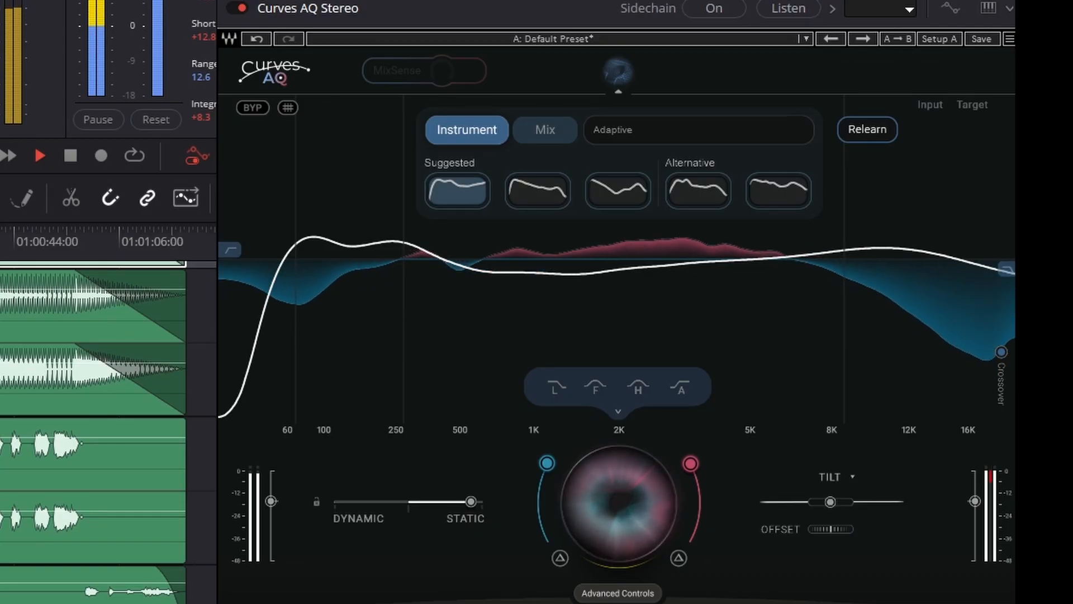
left_click_drag(610, 525, 610, 418)
Audition the second and third suggested curves and both alternative curves on Audio 3 with the song playing
left_click(545, 189)
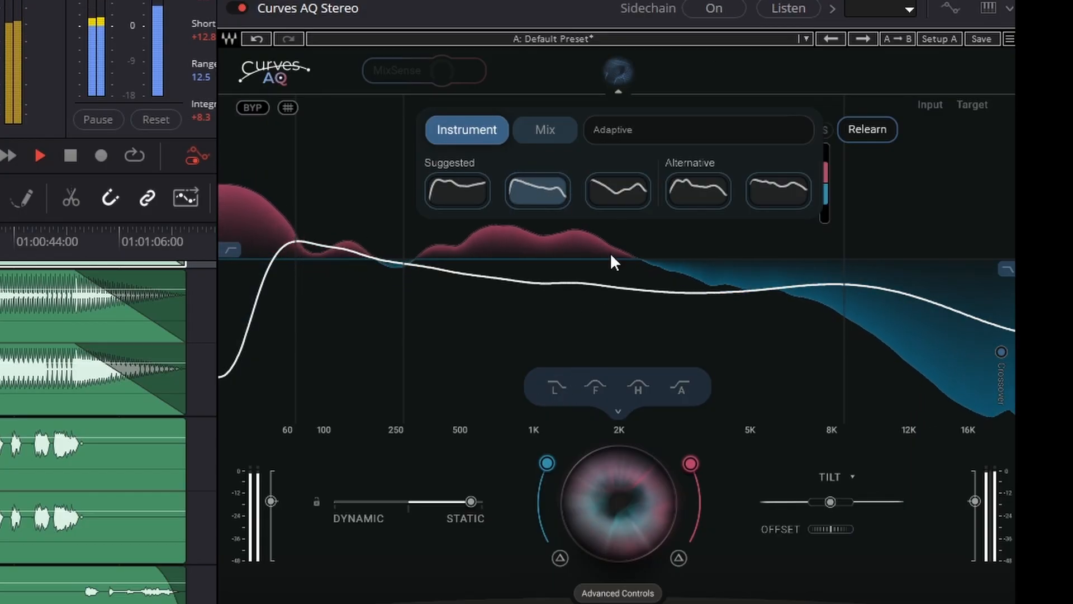
left_click(615, 198)
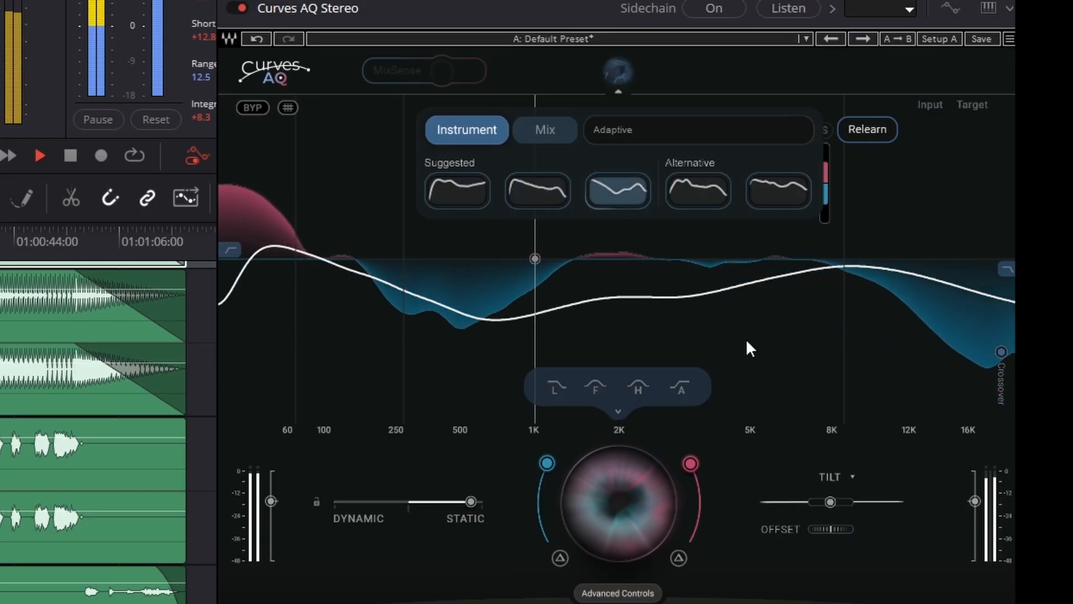
left_click(696, 189)
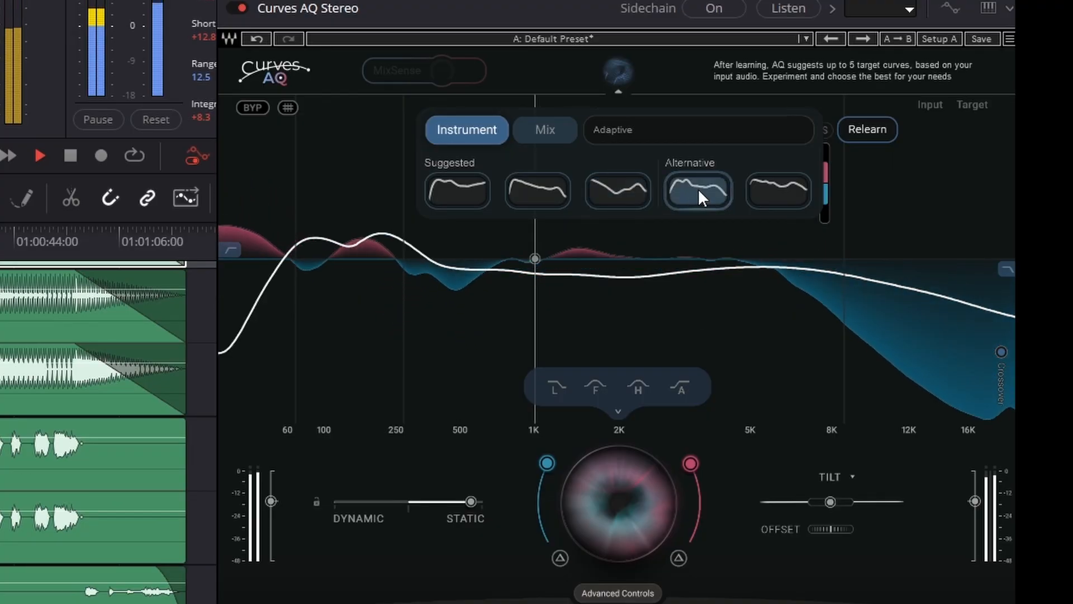
left_click(786, 189)
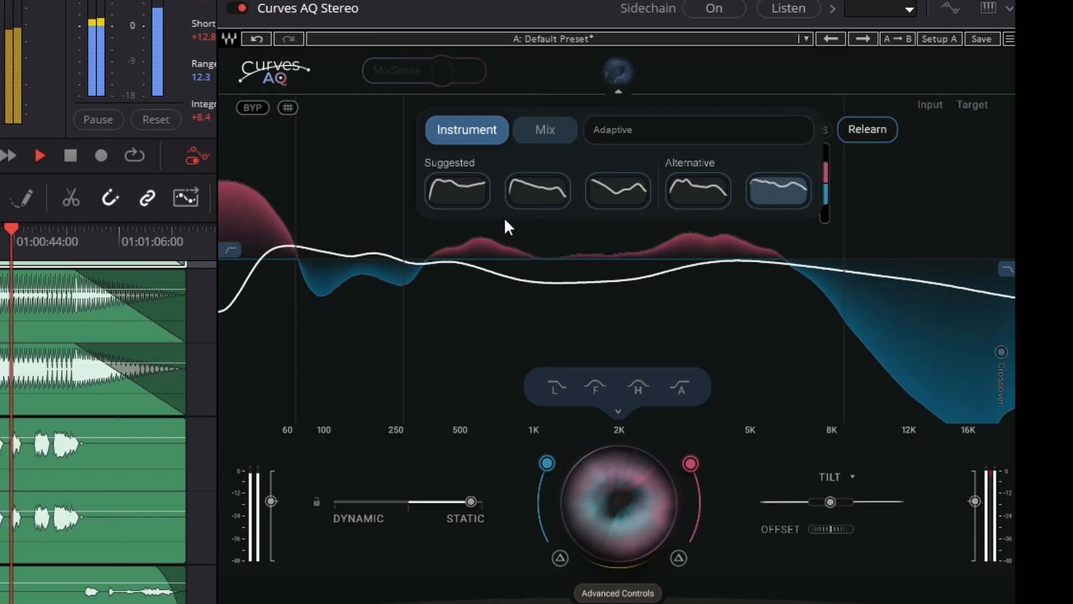
left_click(70, 154)
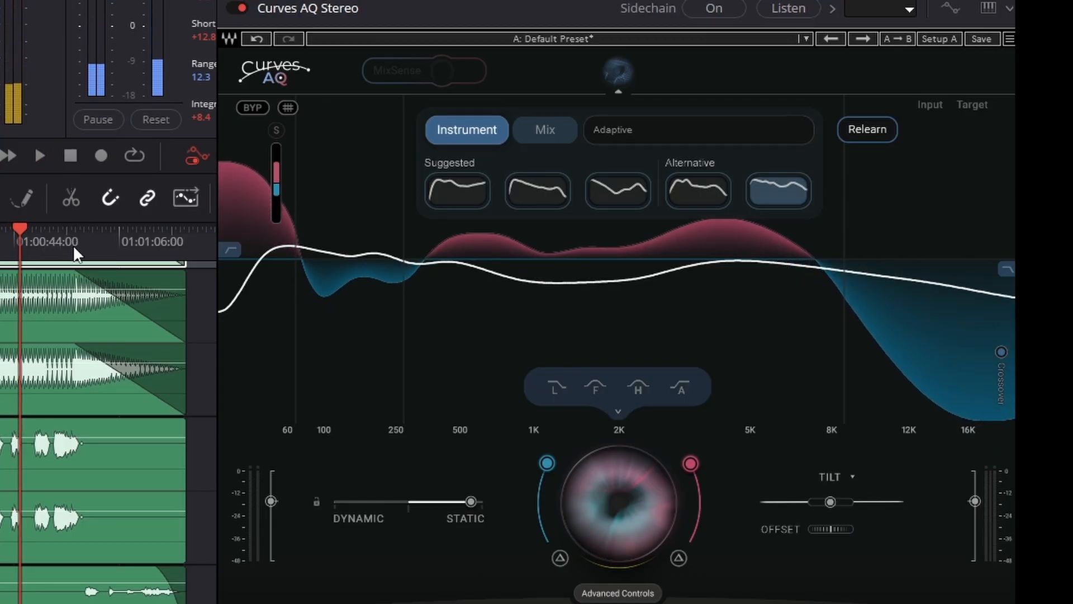
Relearn the Adaptive instrument target on Audio 3 while the drums play, stopping playback once learning is done
left_click(36, 149)
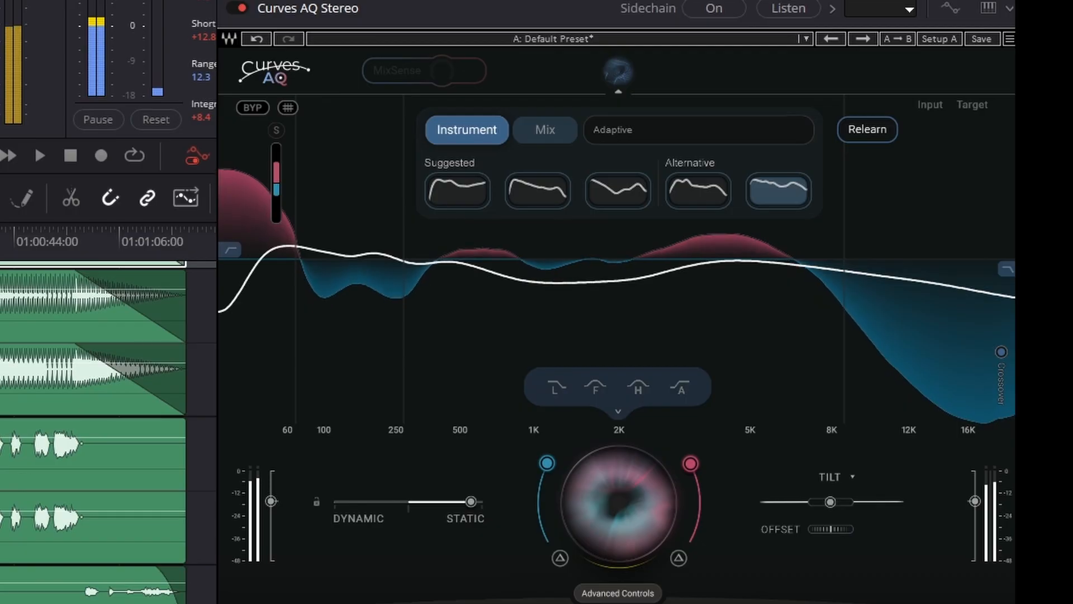
left_click(864, 132)
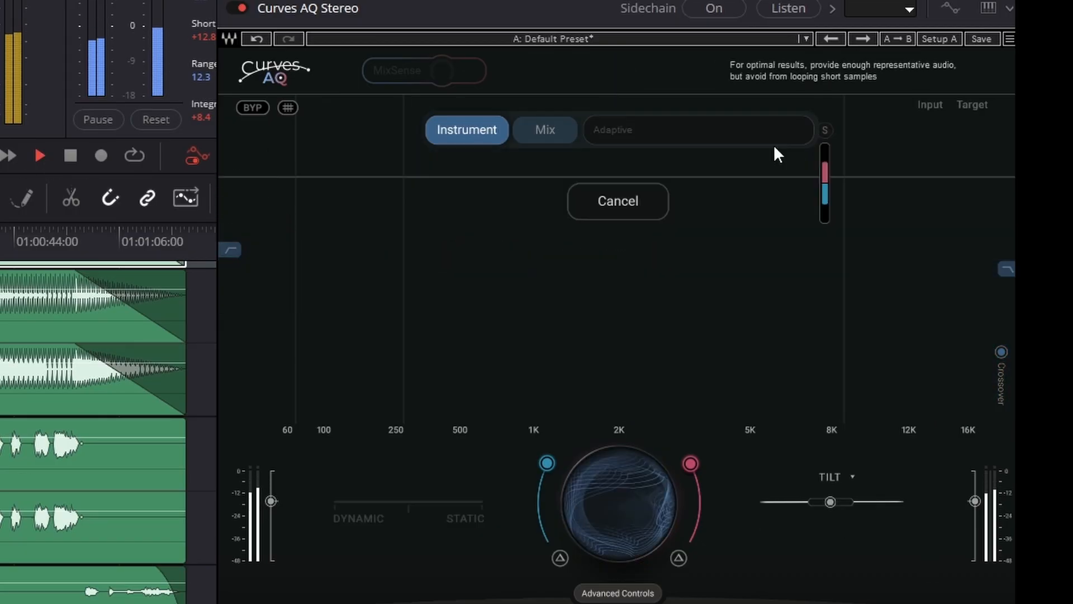
mouse_move(403, 305)
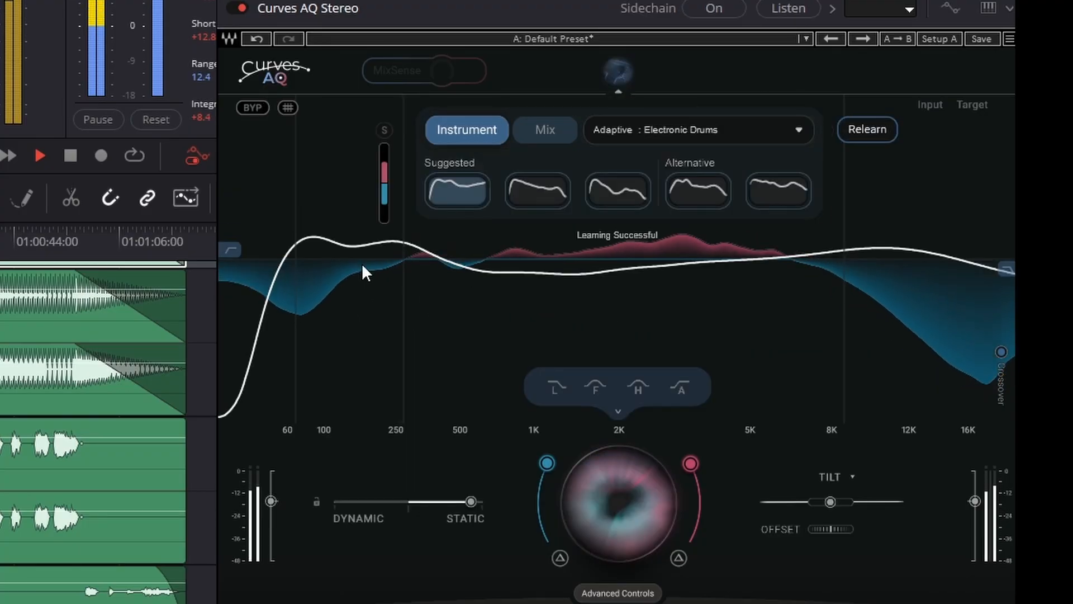
left_click(70, 156)
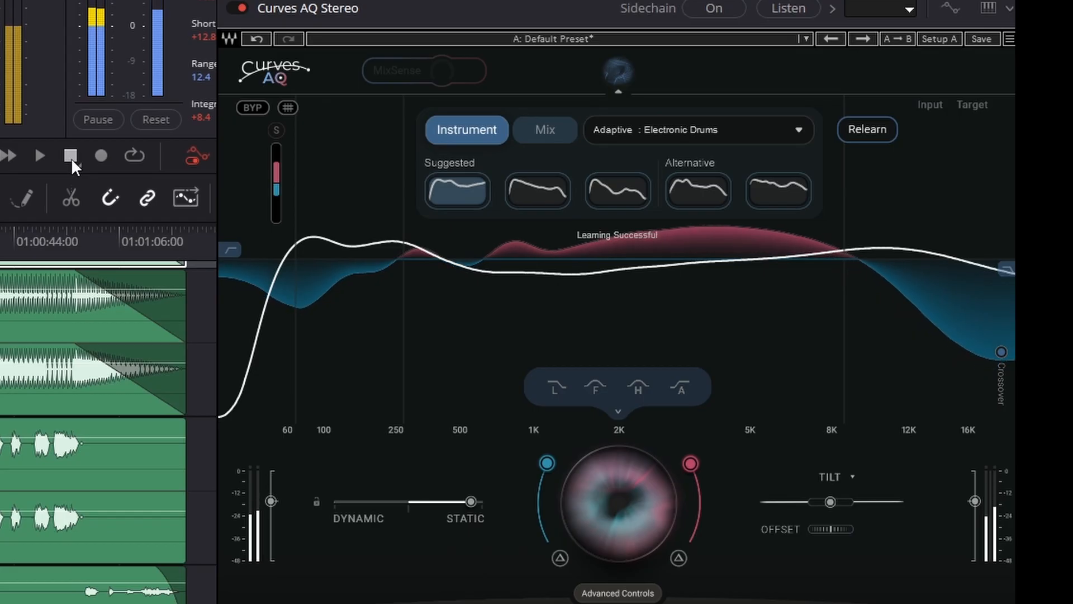
Replay the song, compare the relearned suggested and alternative curves on Audio 3, and return to the first suggested curve
left_click(38, 157)
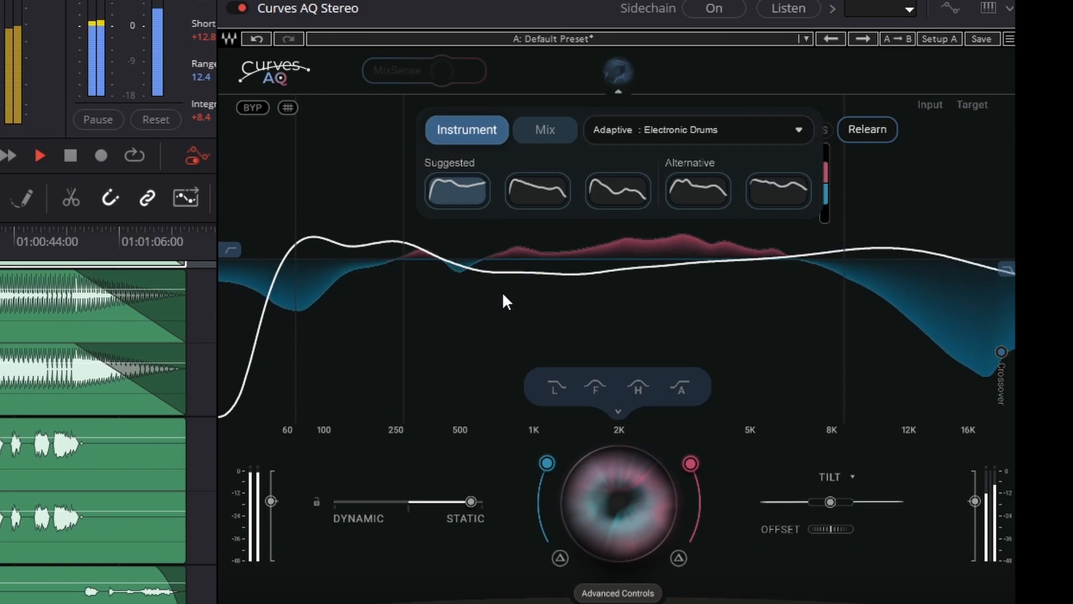
left_click(535, 195)
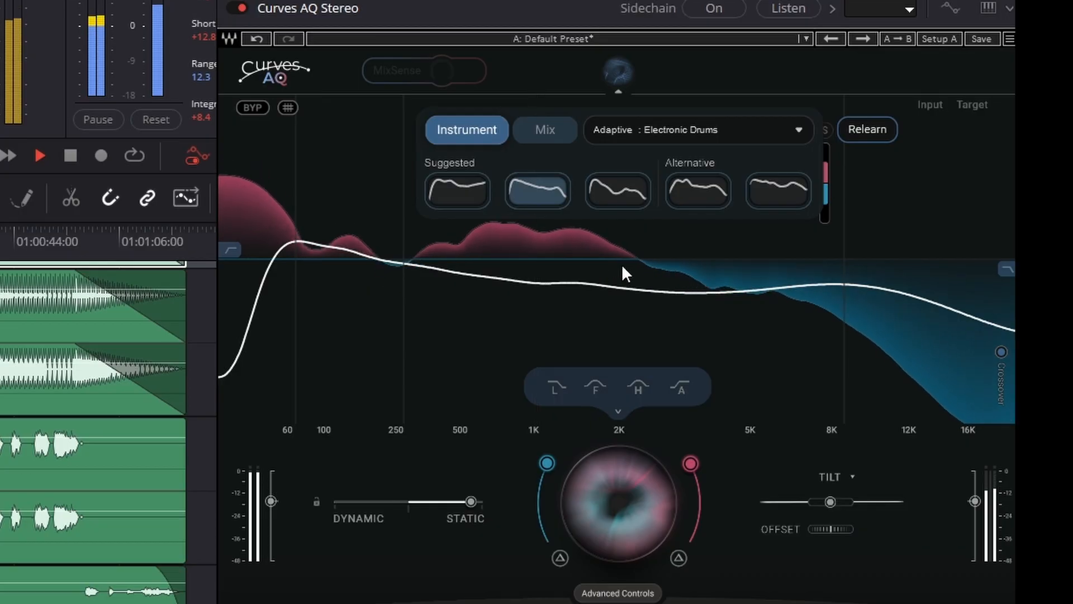
left_click(616, 200)
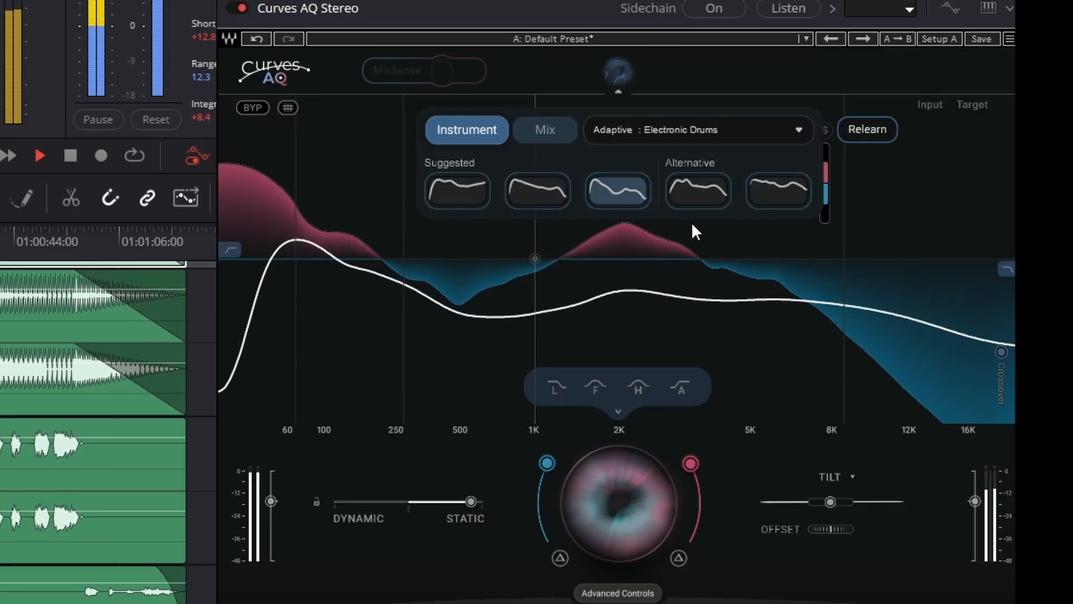
left_click(695, 195)
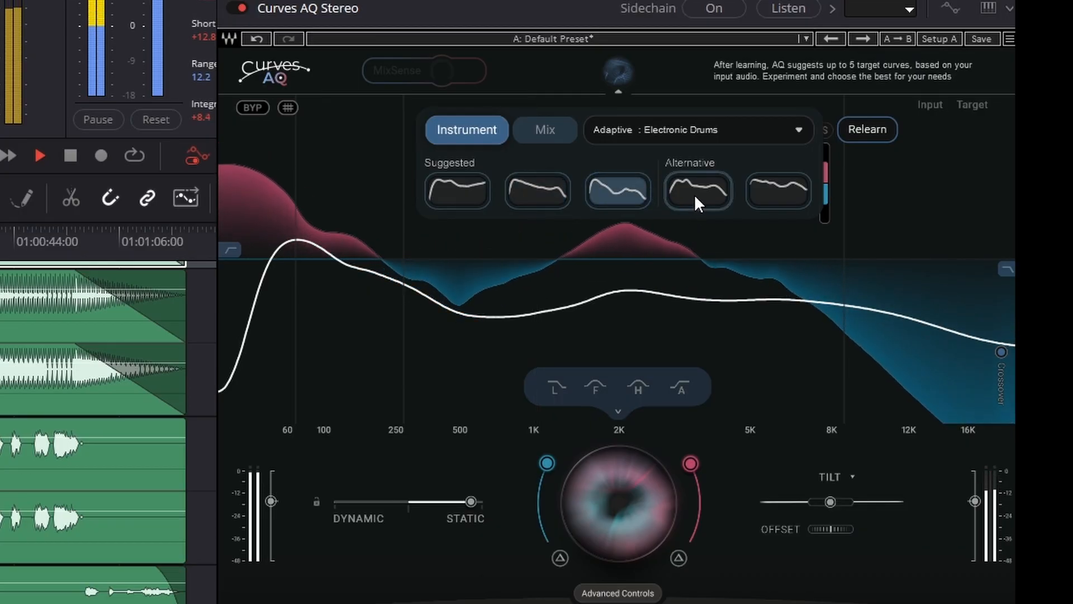
left_click(774, 205)
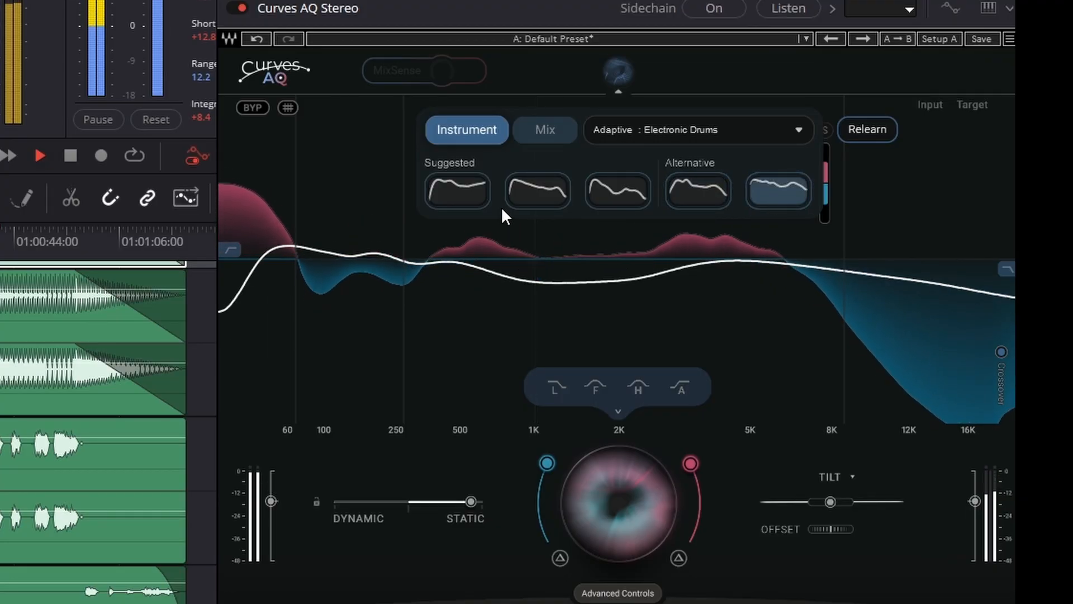
left_click(459, 196)
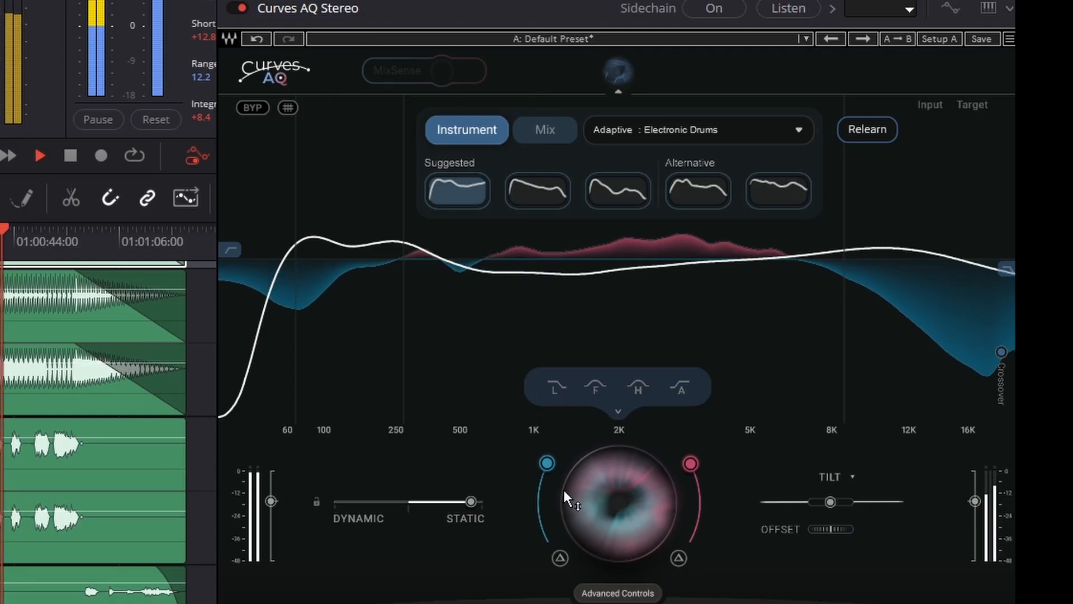
Lower the fundamental range to -0.4 at 67 and enable the low-cut filter on Audio 3
mouse_move(595, 388)
left_mouse_down()
mouse_move(595, 398)
mouse_move(646, 398)
mouse_move(646, 414)
mouse_move(595, 386)
left_mouse_up()
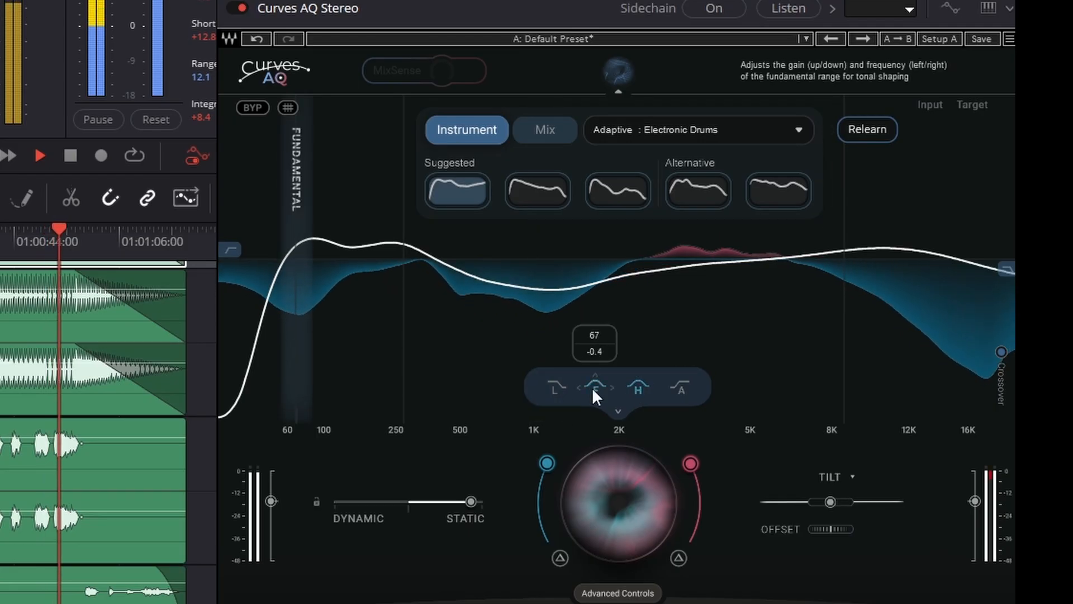
mouse_move(237, 252)
left_mouse_down()
mouse_move(537, 250)
mouse_move(239, 250)
left_mouse_up()
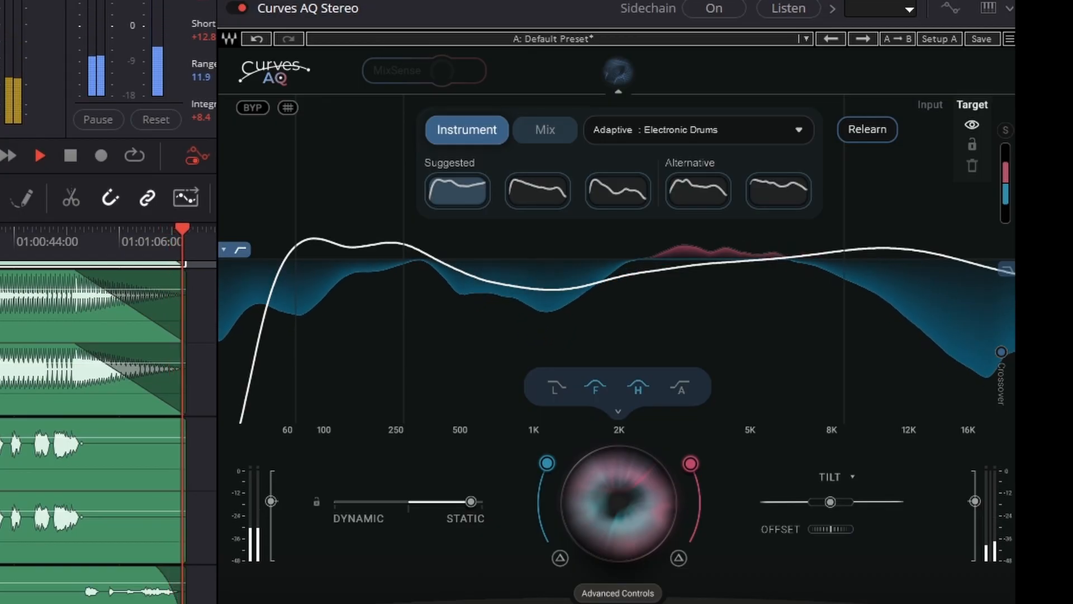
key("space")
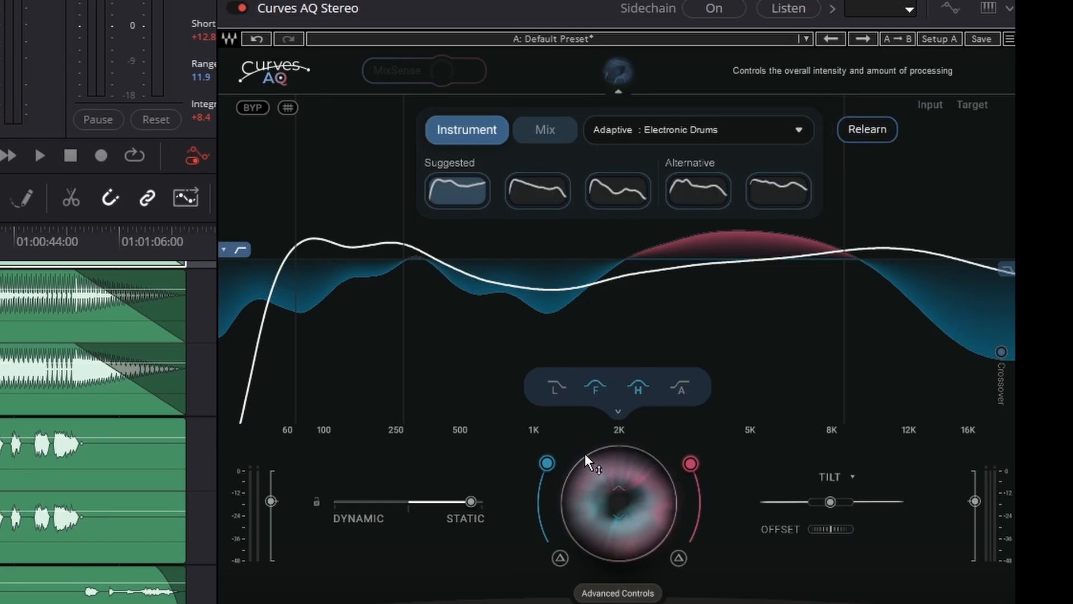
Show the advanced controls of Curves AQ on Audio 3 and reduce the overall processing amount
mouse_move(555, 395)
left_click(609, 594)
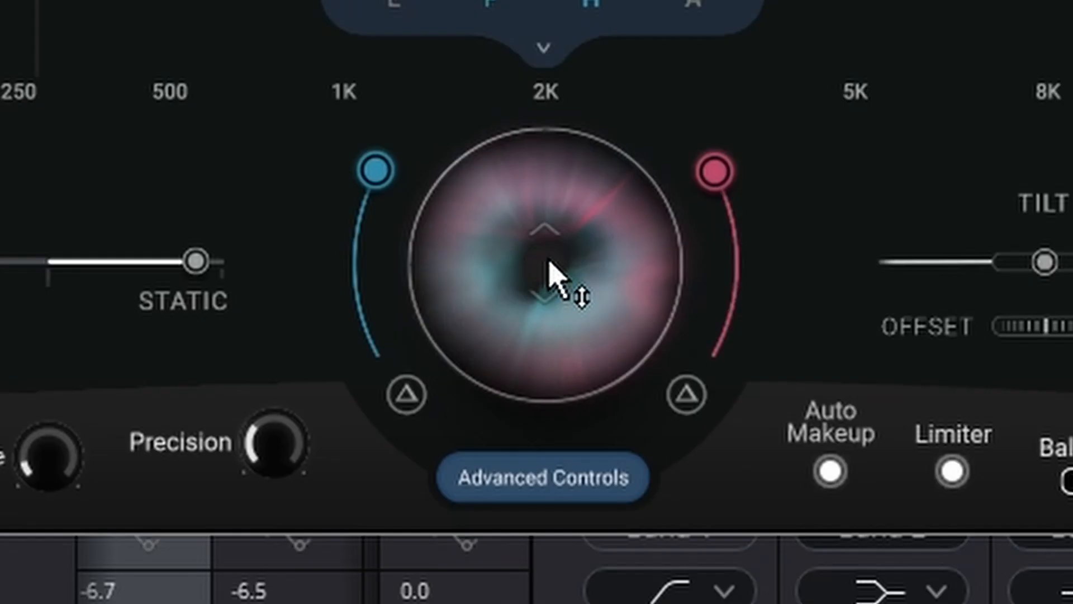
left_click_drag(621, 502, 620, 498)
left_click_drag(545, 263, 545, 328)
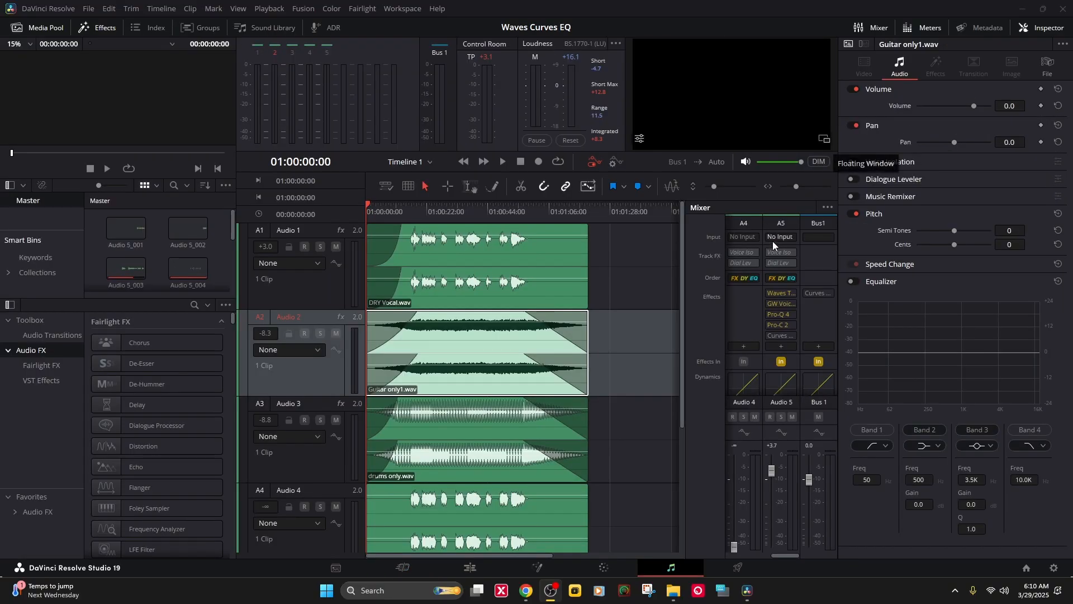
Play the song, move the Audio 3 Curves AQ window off the mixer, and bring the Audio 1 strip into view
mouse_move(583, 273)
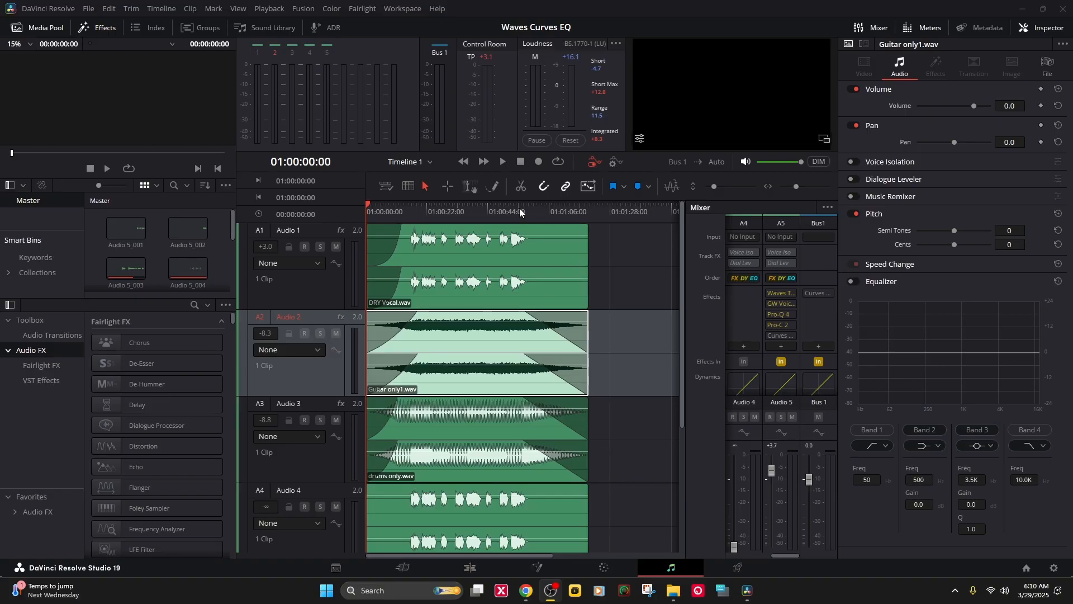
left_click(504, 162)
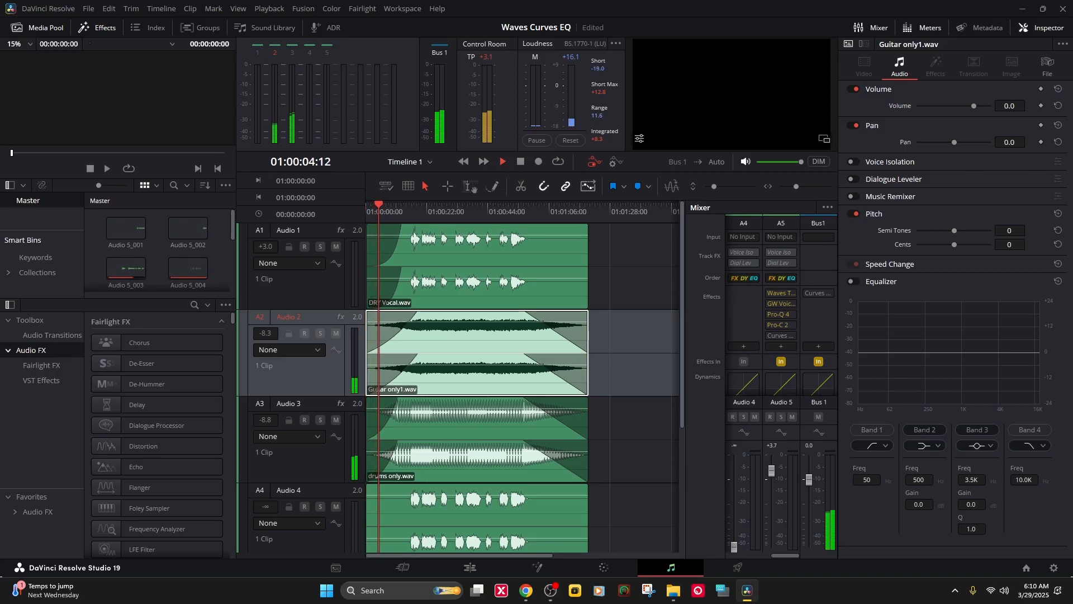
left_click_drag(874, 115, 307, 14)
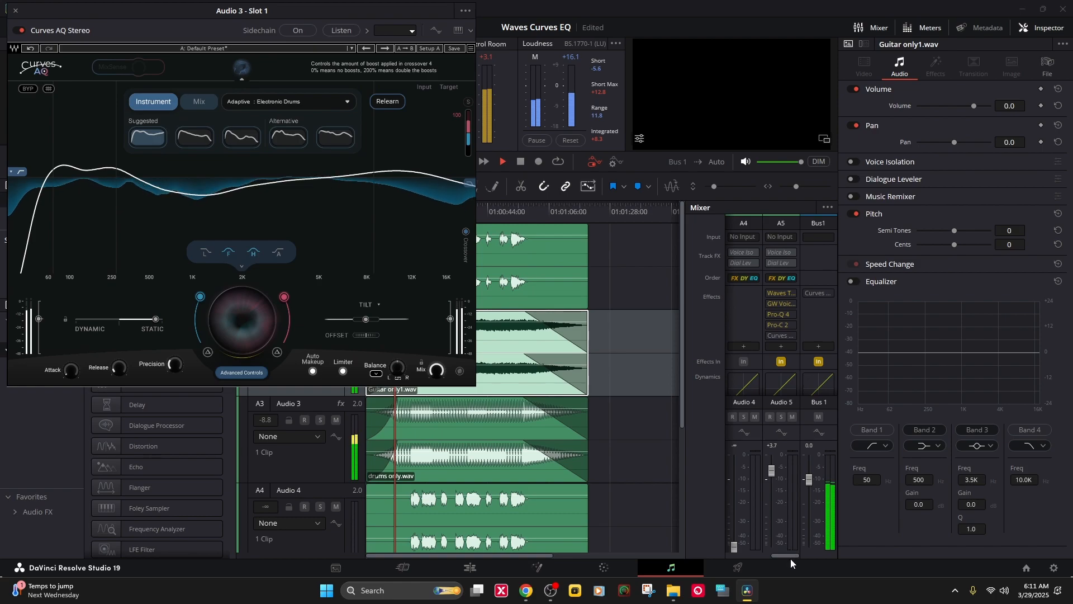
left_click_drag(791, 556, 700, 478)
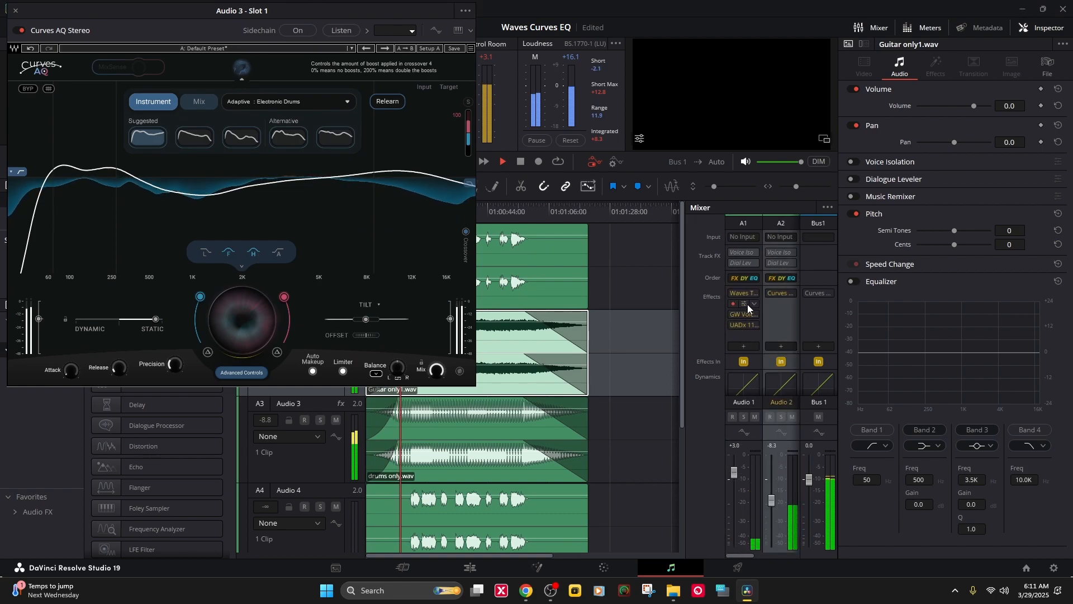
Open Curves AQ on Audio 1 and place its window below the mixer's effects slots
left_click(745, 304)
left_click_drag(595, 87, 844, 5)
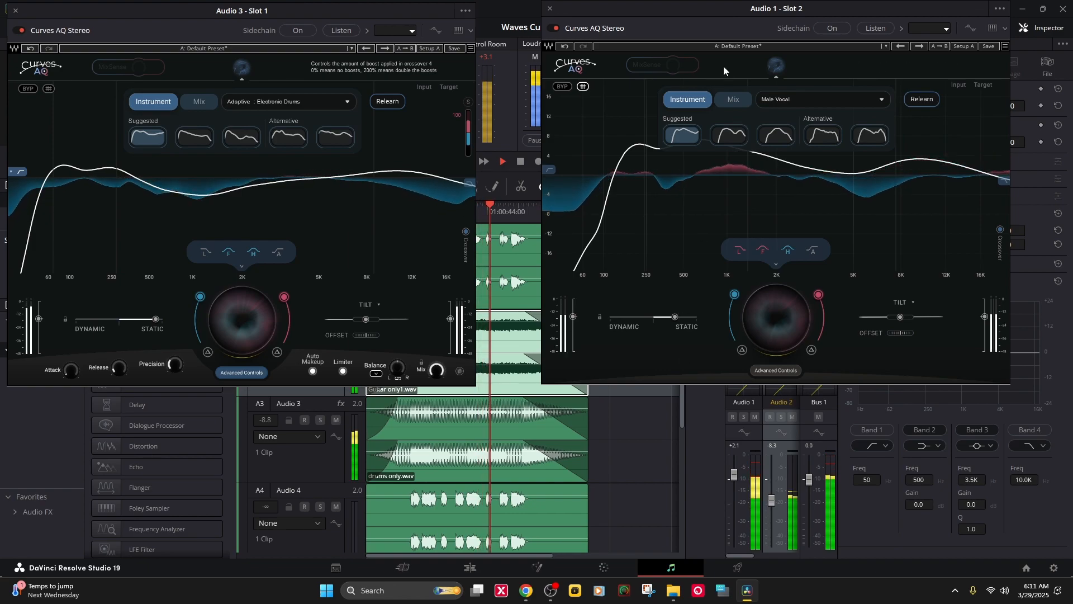
left_click_drag(733, 8, 787, 385)
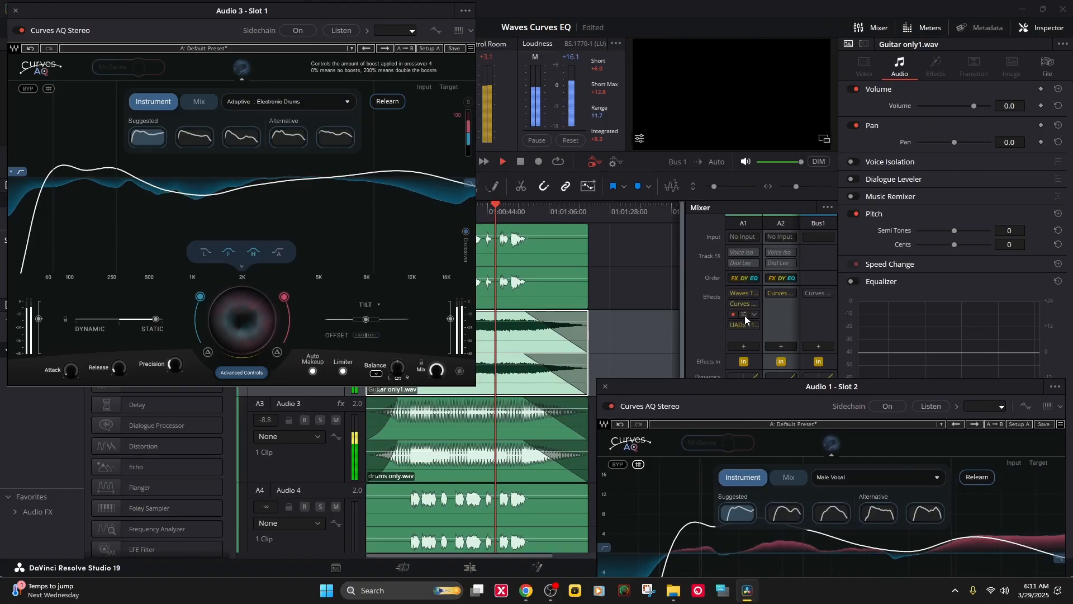
Open GW VoiceCentric on Audio 1, fine-tune its reverb and delay amounts, and move its window aside
left_click(744, 314)
left_click_drag(692, 261, 692, 253)
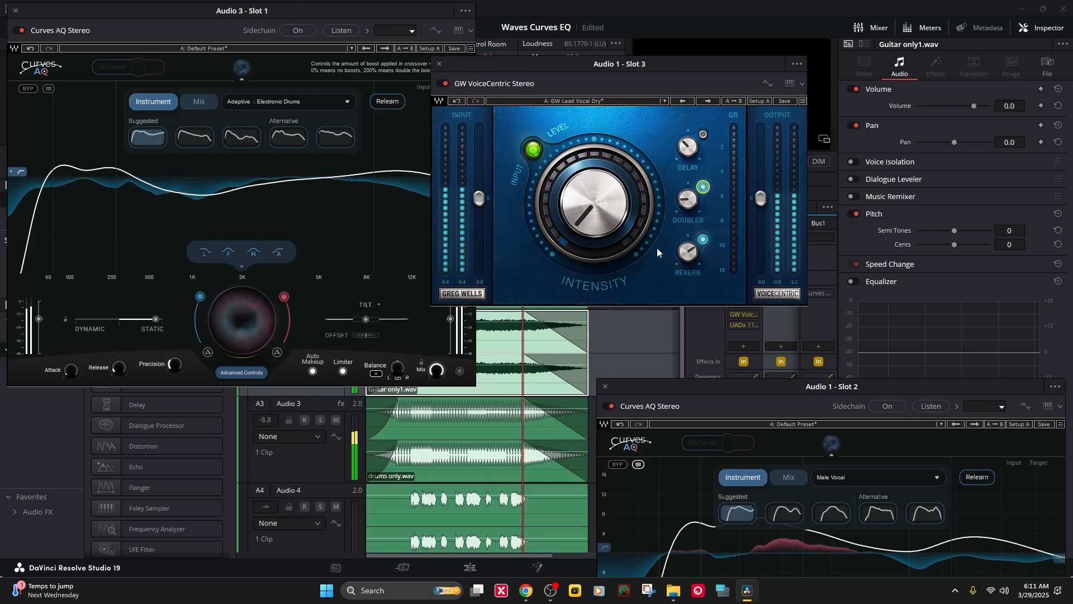
left_click_drag(690, 253, 690, 261)
left_click_drag(688, 146, 688, 149)
left_click_drag(522, 68, 631, 36)
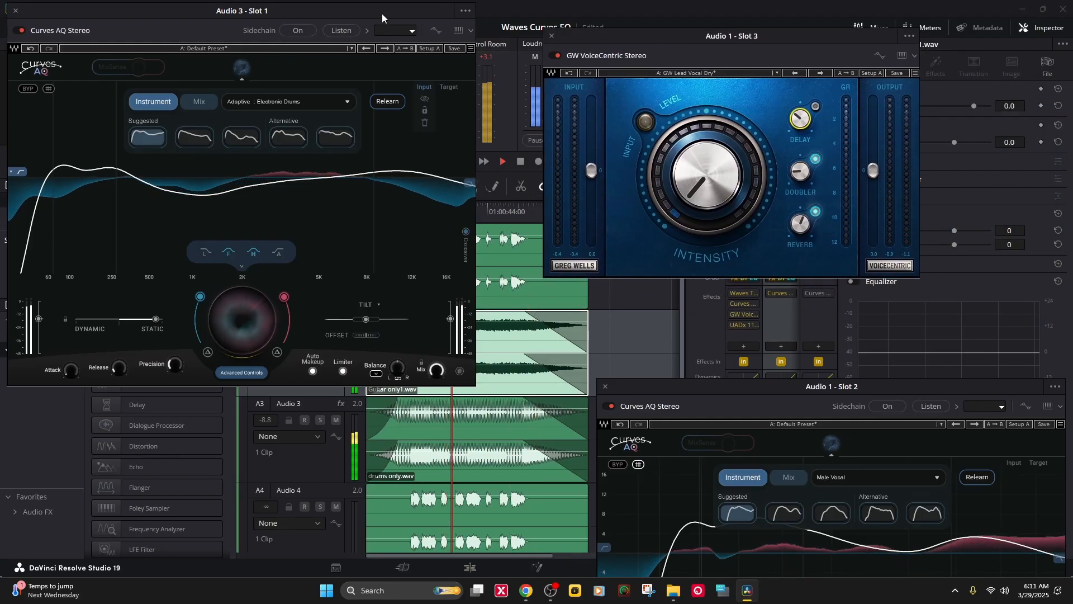
Move the Audio 3 Curves AQ window aside, replay from the vocal's start, and raise the VoiceCentric Intensity on Audio 1
left_click_drag(382, 15, 169, 66)
left_click(409, 213)
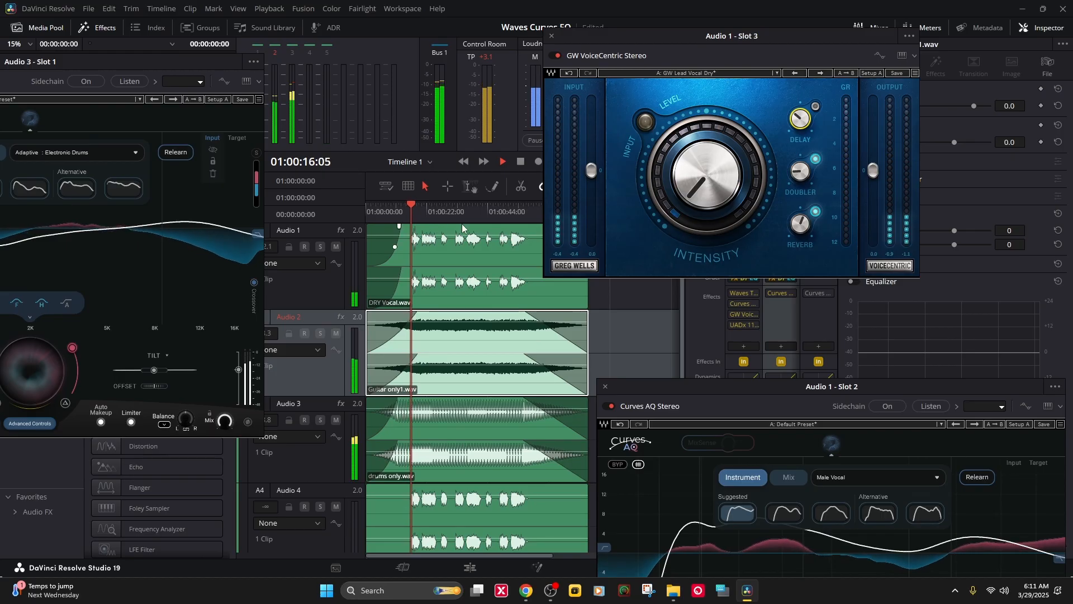
left_click_drag(664, 226, 667, 177)
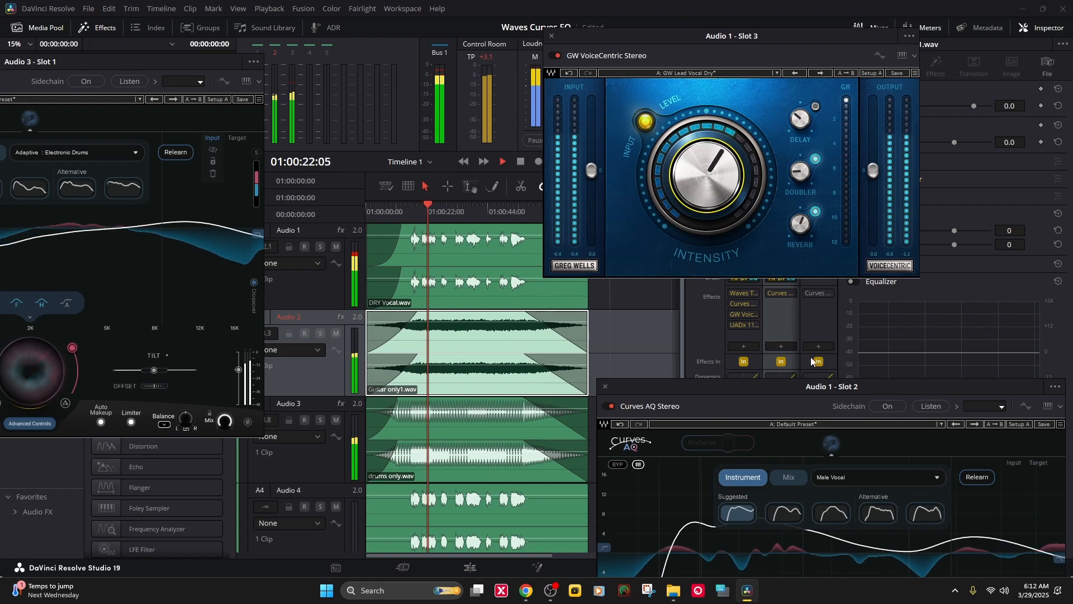
Close the Curves AQ windows of Audio 1 and Audio 3 and the VoiceCentric window to uncover the mixer
left_click_drag(614, 393, 561, 134)
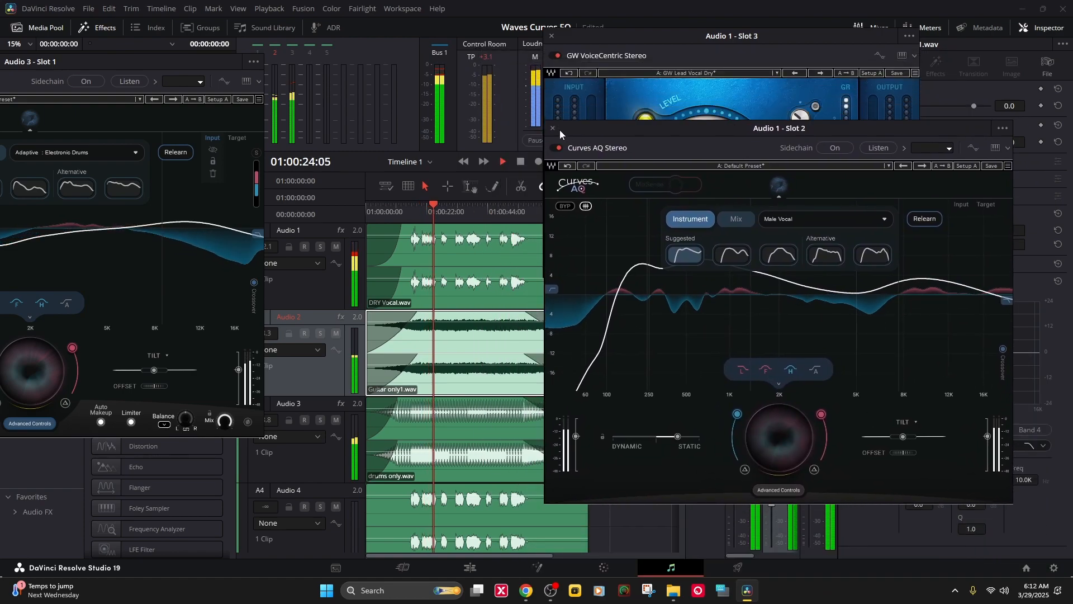
left_click_drag(169, 64, 413, 30)
left_click(553, 130)
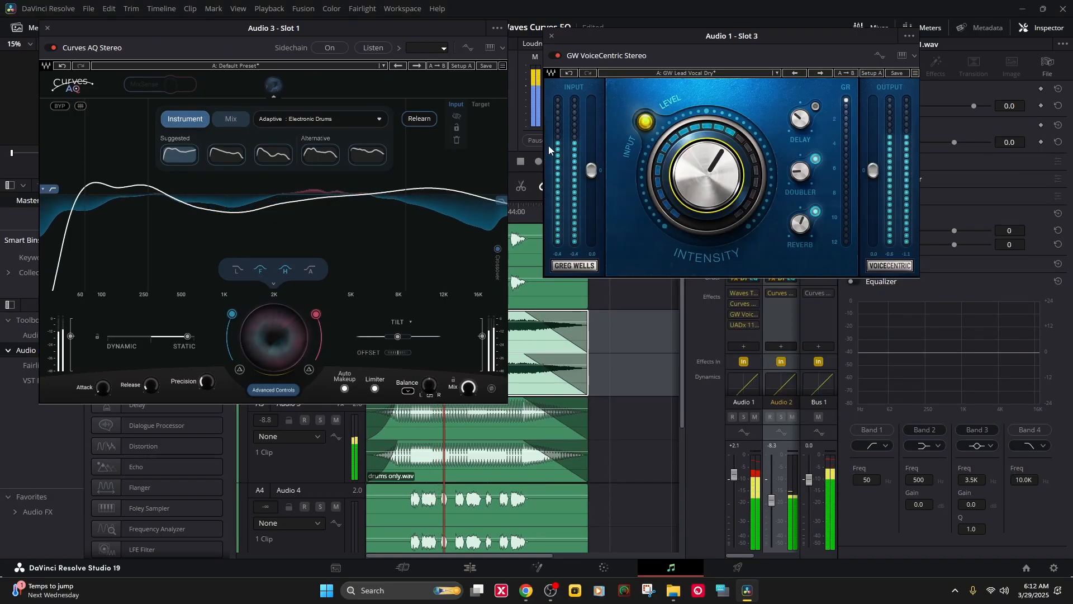
left_click(48, 29)
left_click(552, 37)
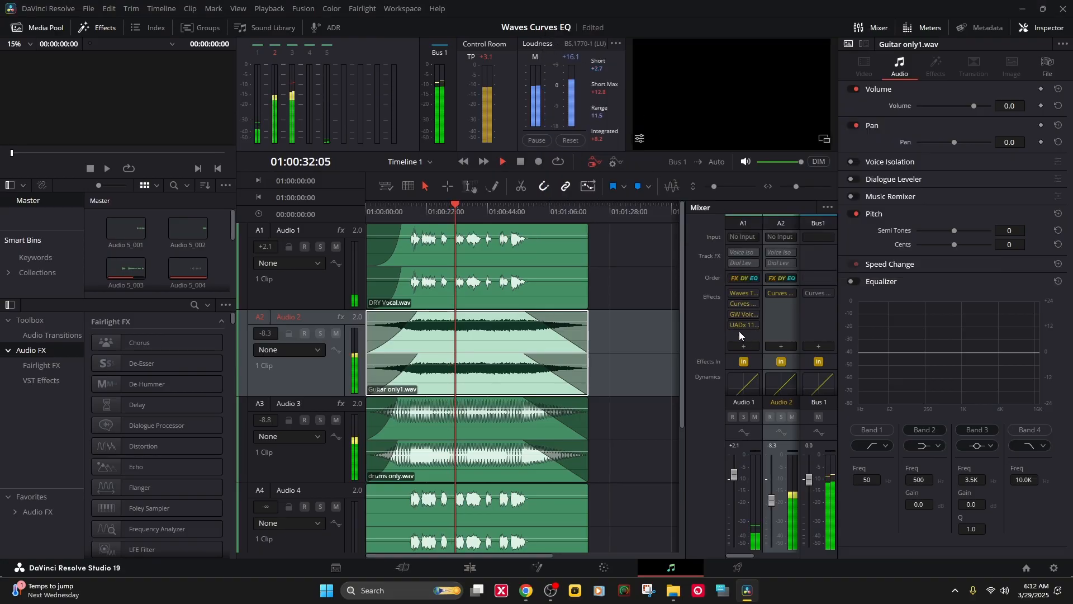
Reopen Curves AQ on Audio 1 with the second suggested curve, fine-tune the processing amount, and replay from the vocal's start
left_click(746, 306)
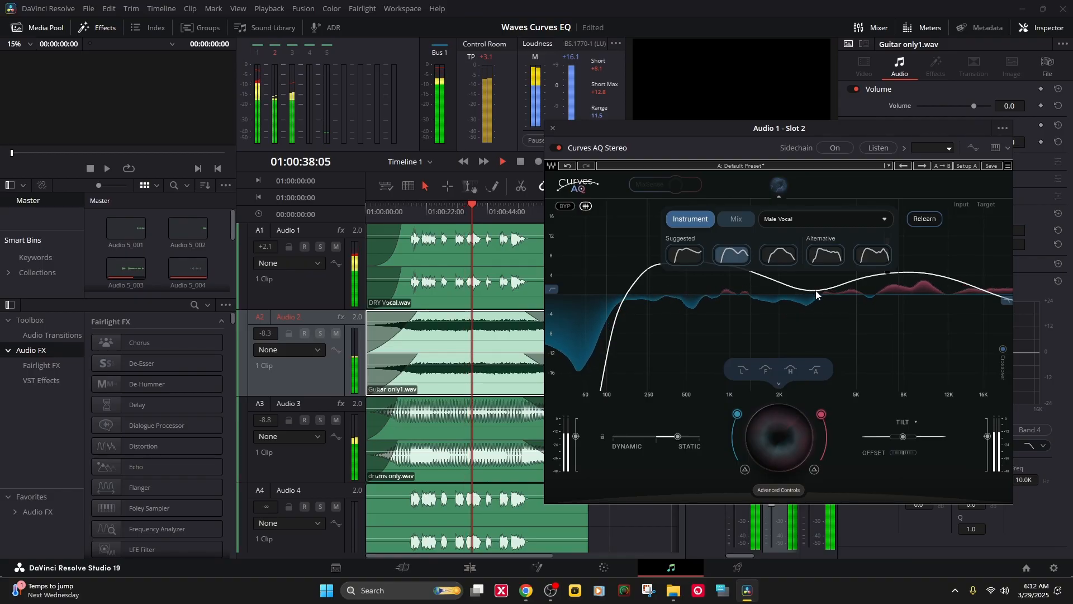
left_click_drag(773, 445, 773, 451)
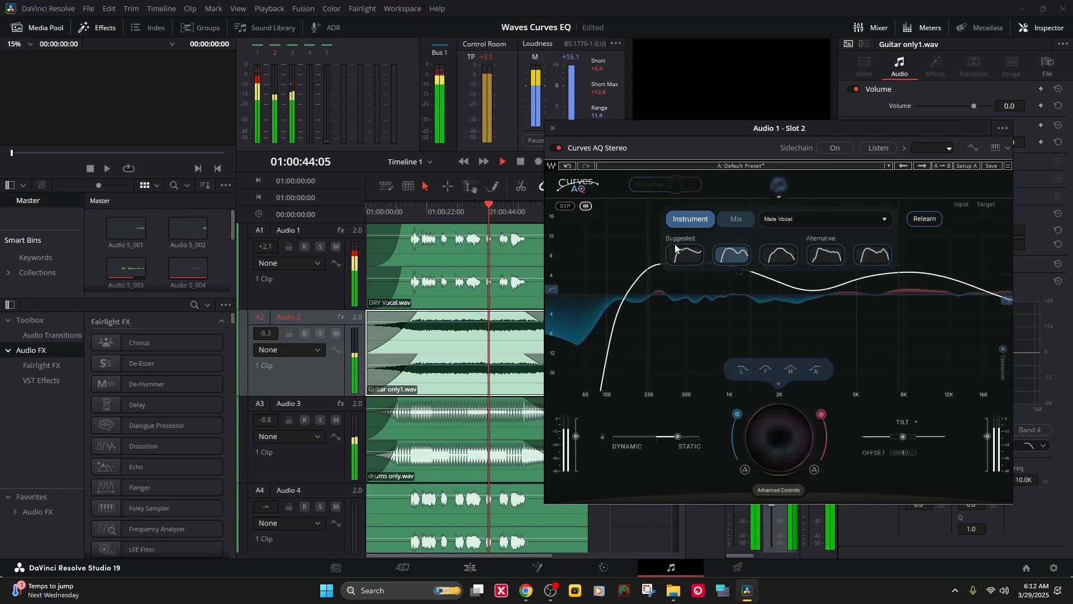
left_click(413, 217)
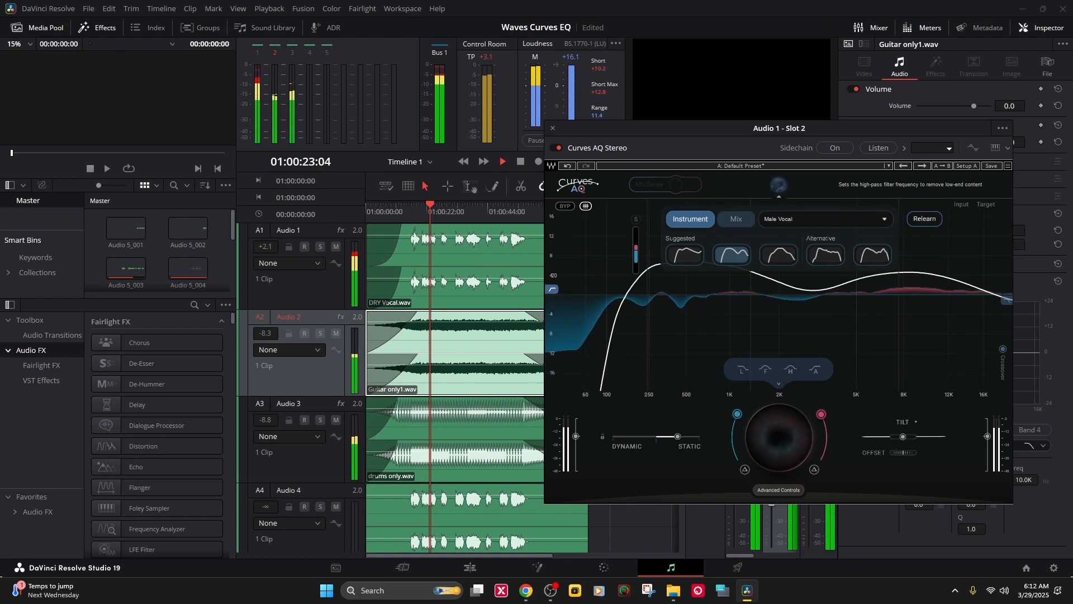
Try the Audio 1 low-pass filter at about 12 kHz while replaying the vocal, and settle on about 15.4 kHz
left_click_drag(1007, 299, 951, 300)
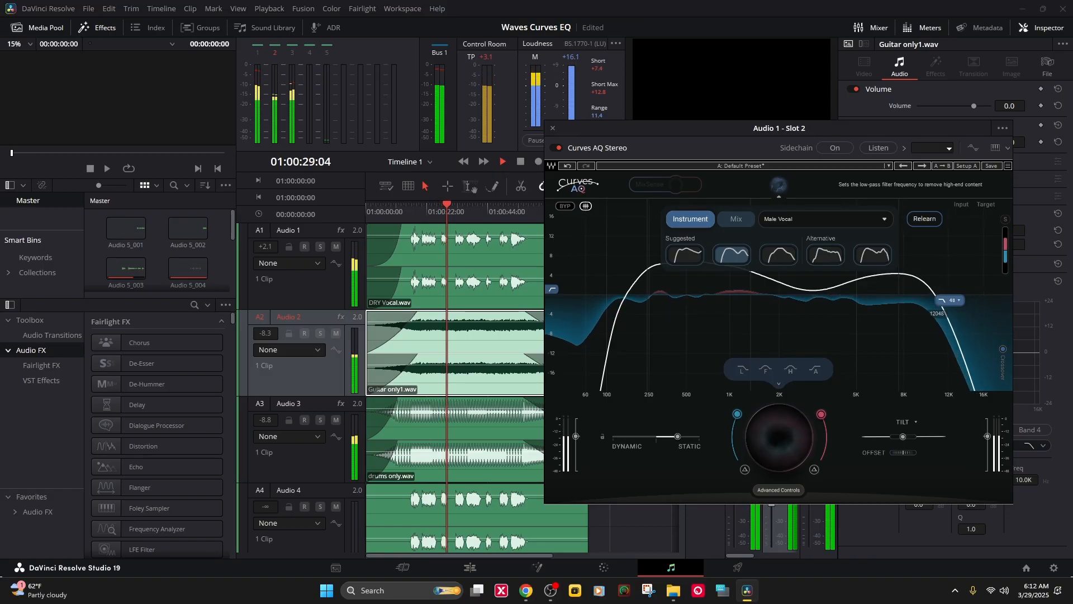
left_click(412, 215)
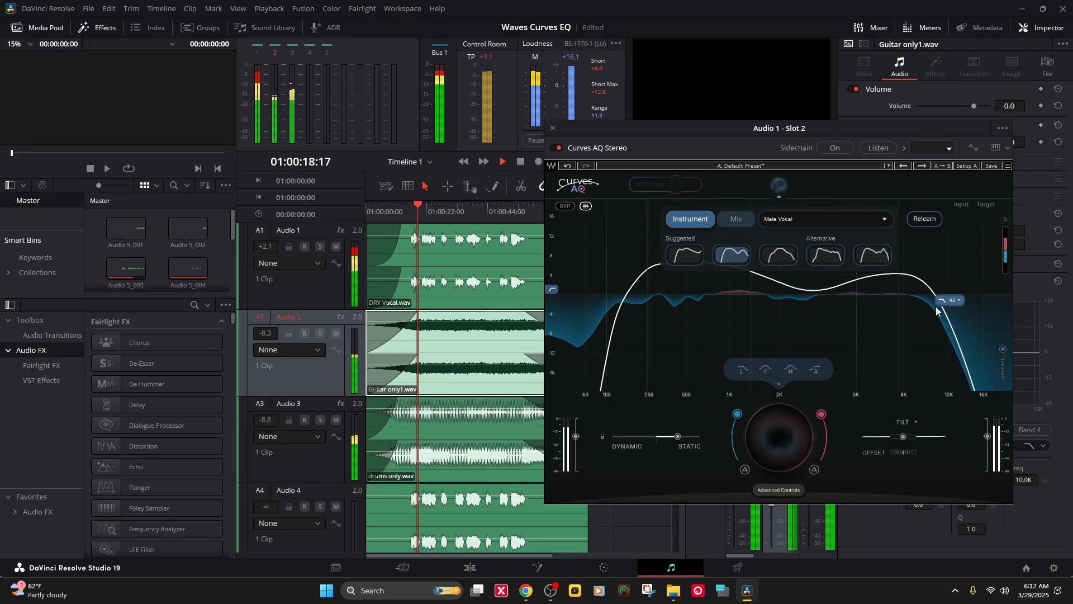
left_click(954, 301)
left_click(976, 277)
left_click(959, 300)
left_click(987, 295)
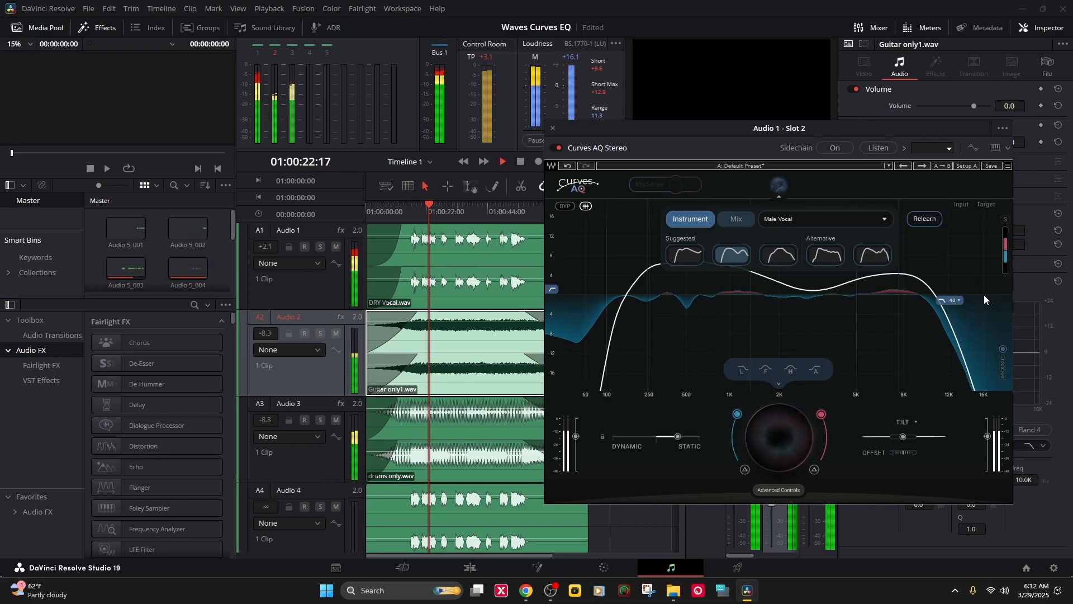
left_click(999, 295)
left_click(955, 300)
left_click(868, 304)
left_click_drag(943, 301, 973, 300)
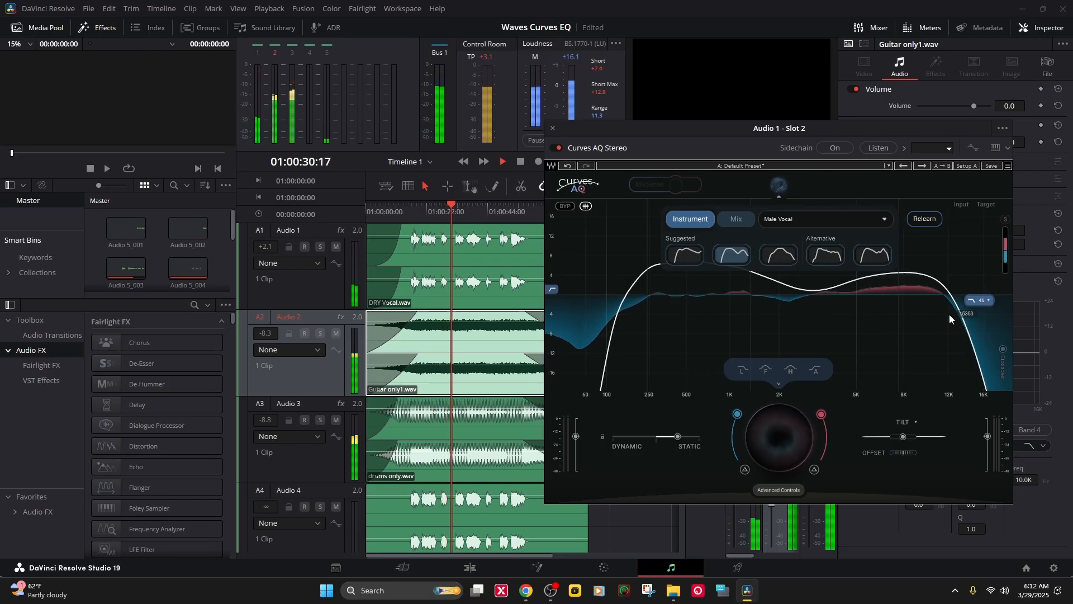
Adjust the air content in the Audio 1 Curves AQ and set the harmonic content's gain to 0.7
left_click_drag(816, 370, 790, 368)
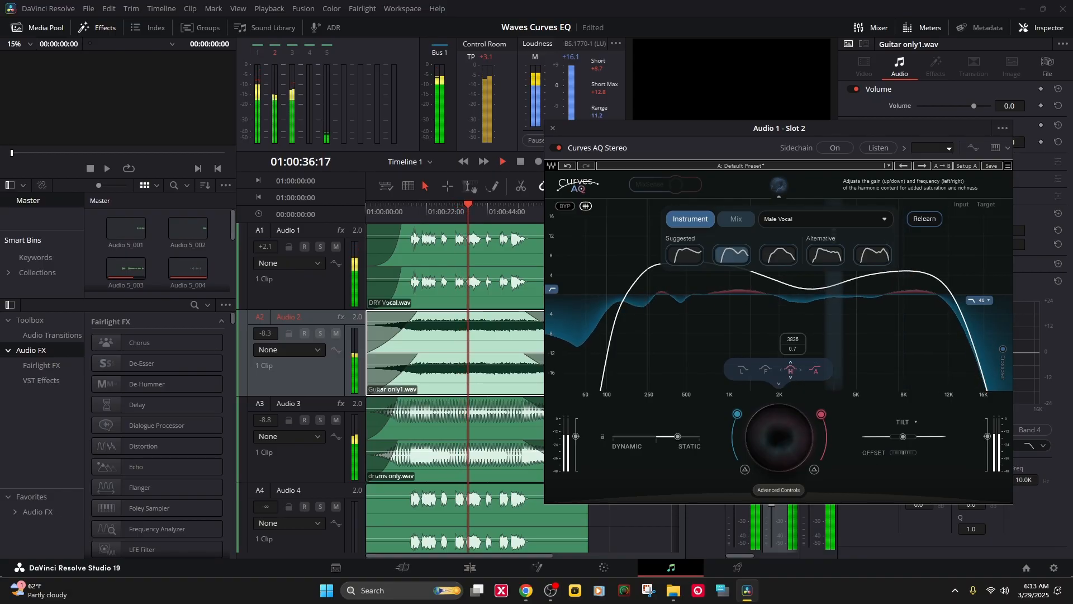